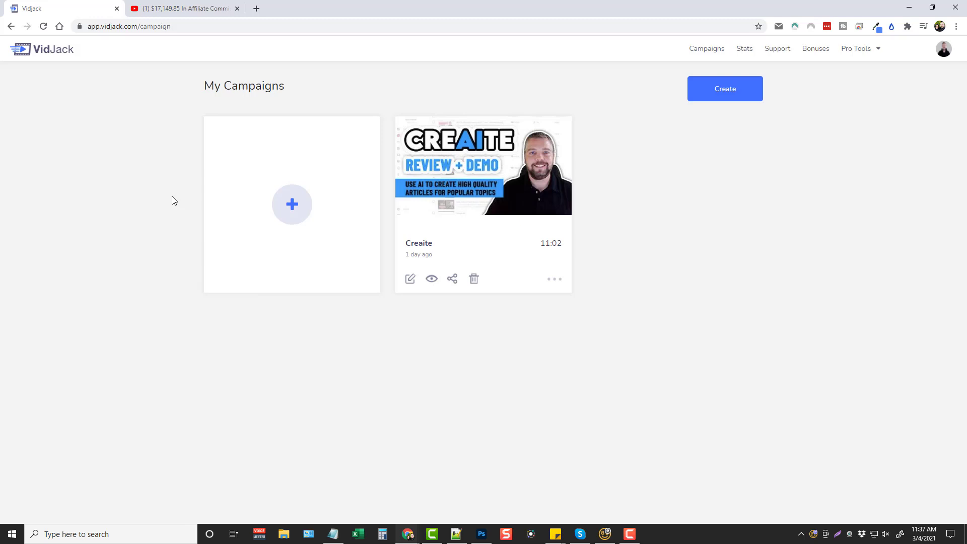
- Copy the URL of the YouTube video about affiliate commissions and return to the VidJack campaigns page
left_click(201, 12)
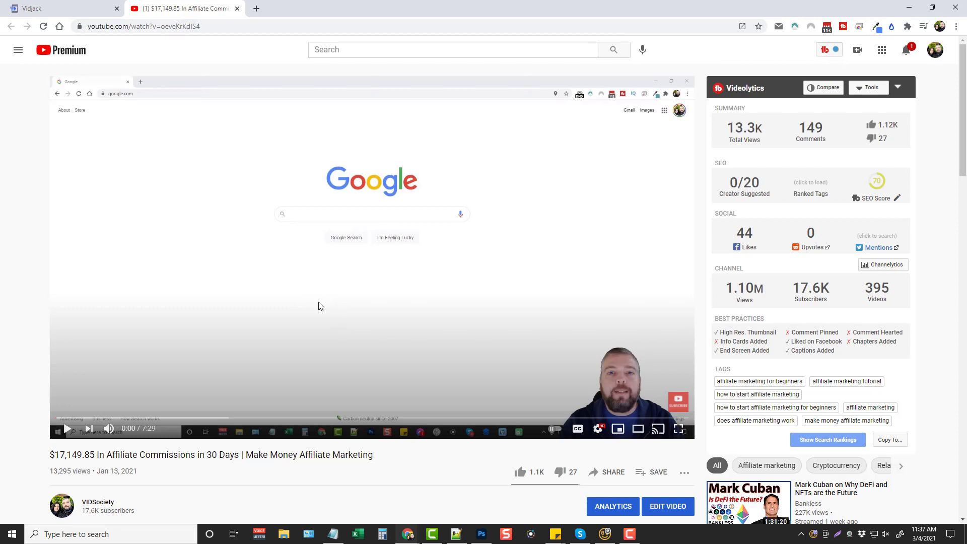
left_click(170, 26)
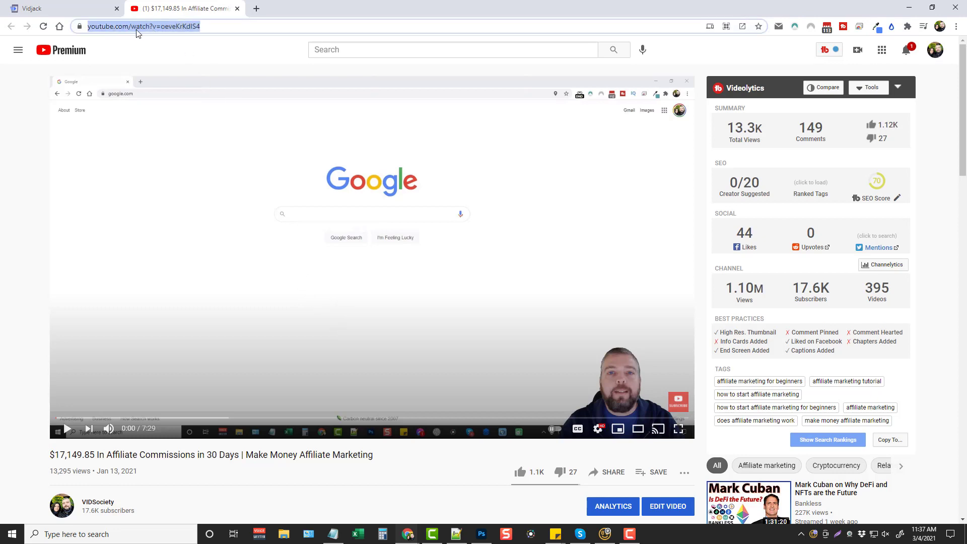
right_click(140, 29)
left_click(175, 100)
left_click(55, 10)
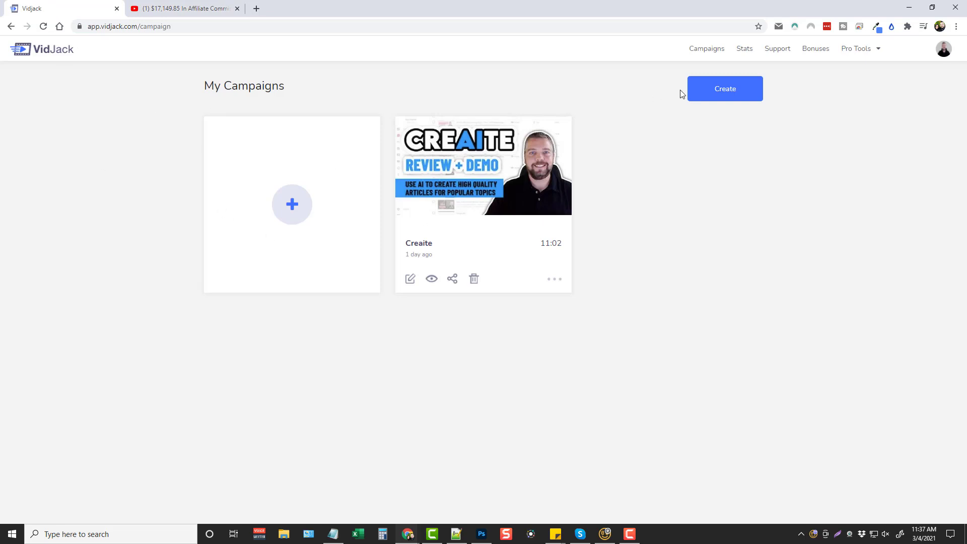
- Create a new campaign titled "YT Video" with YouTube as the source and the copied video URL
left_click(727, 94)
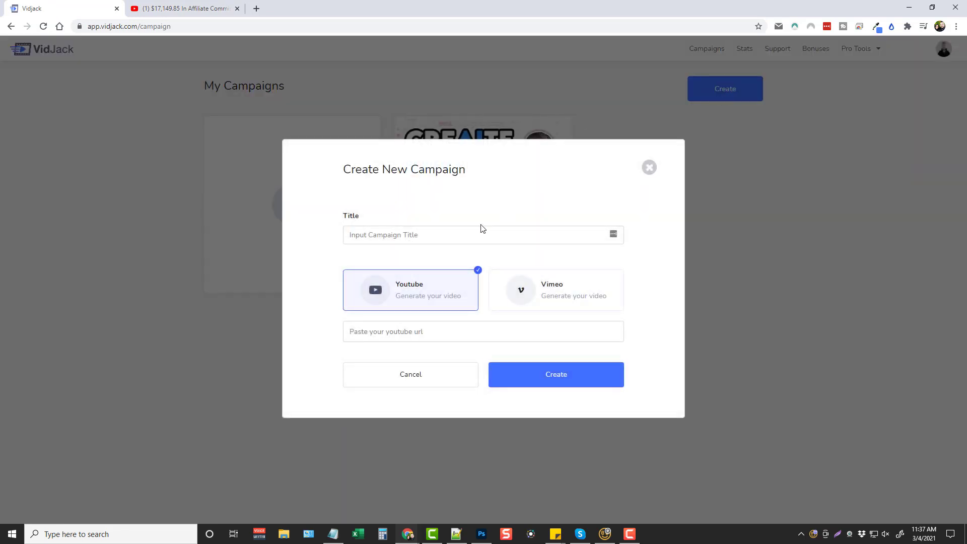
left_click(422, 236)
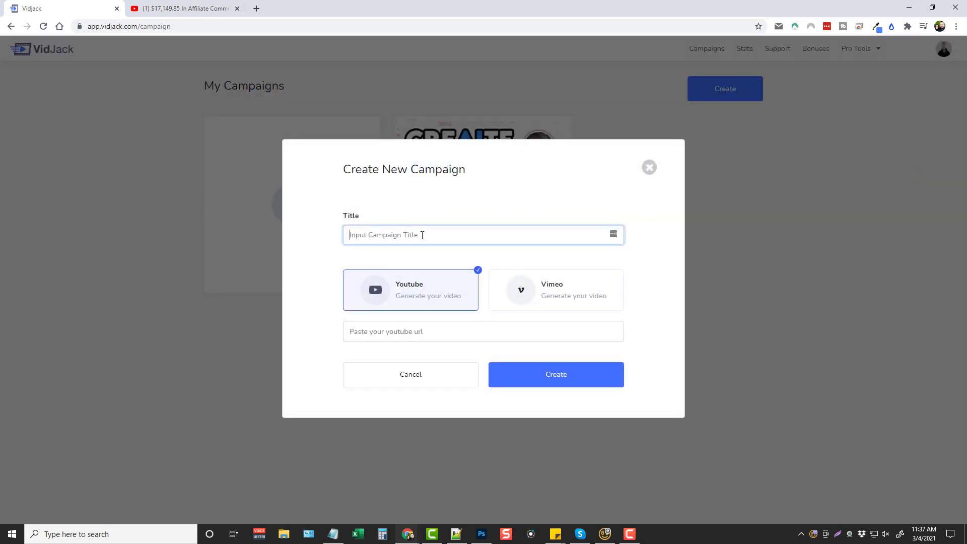
type("YT Video")
left_click(410, 288)
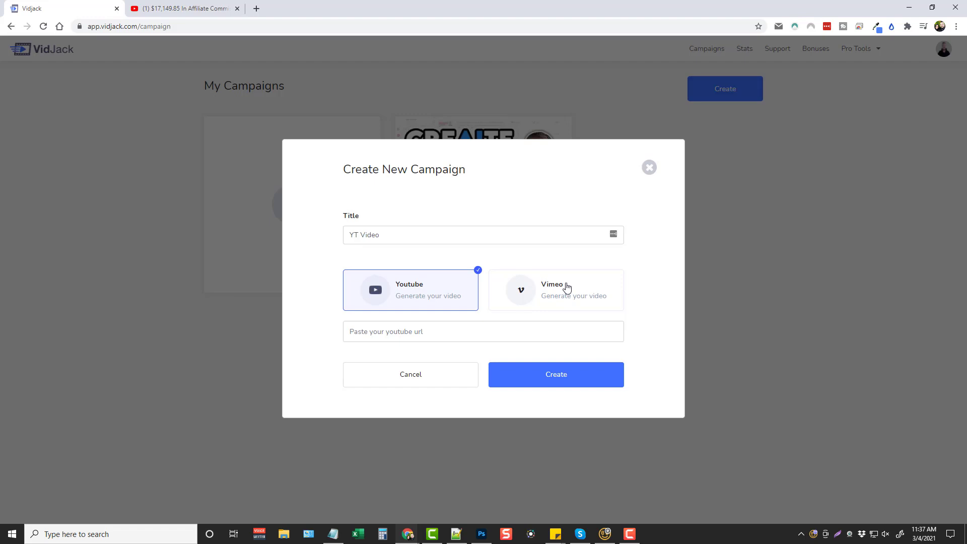
left_click(390, 328)
right_click(391, 330)
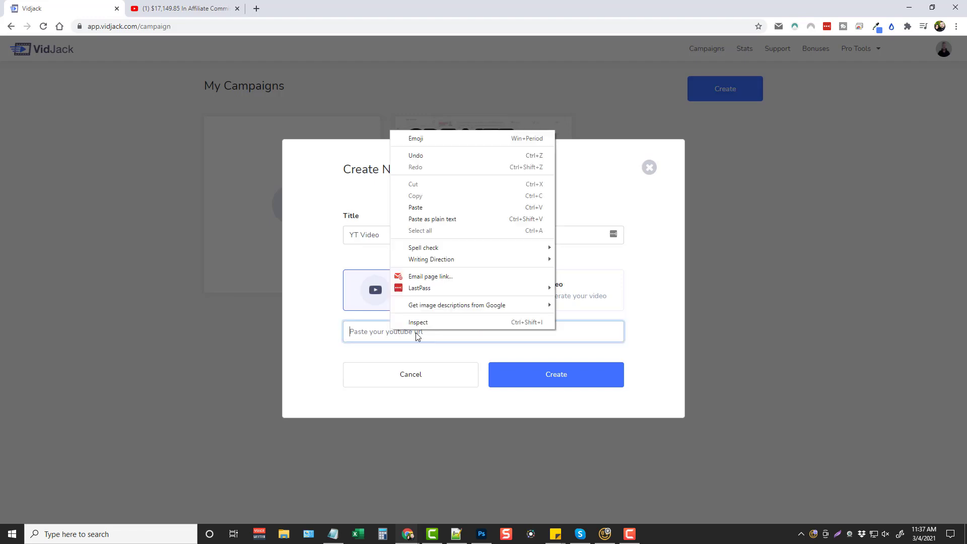
left_click(421, 208)
left_click(540, 379)
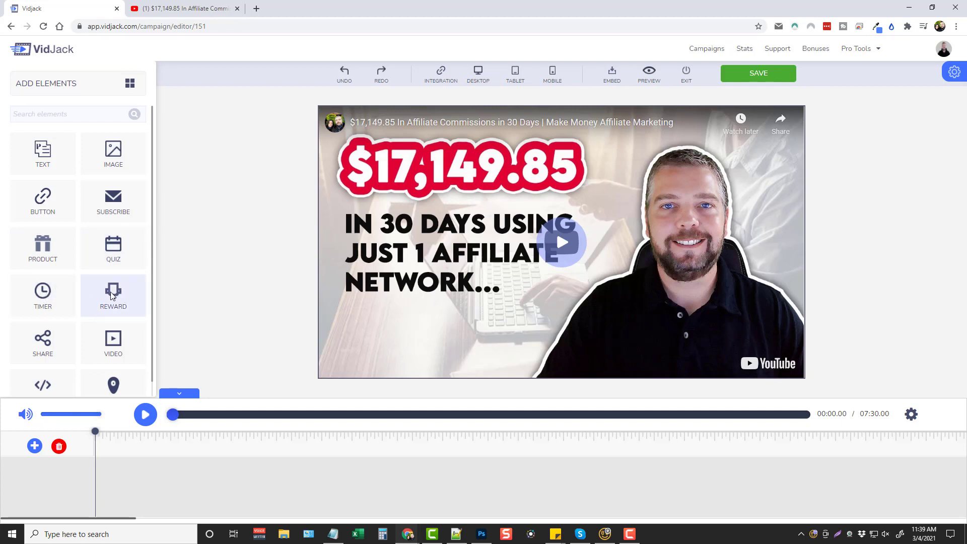
- Place a text element on the video below the headline and shift it toward the lower-left corner
scroll(108, 297, "down", 1)
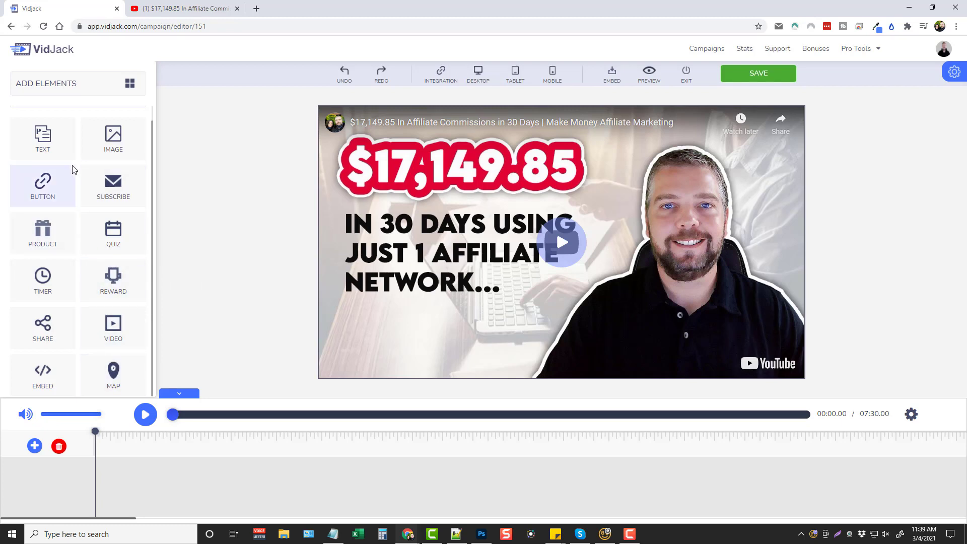
left_click(42, 133)
left_click_drag(42, 136, 437, 332)
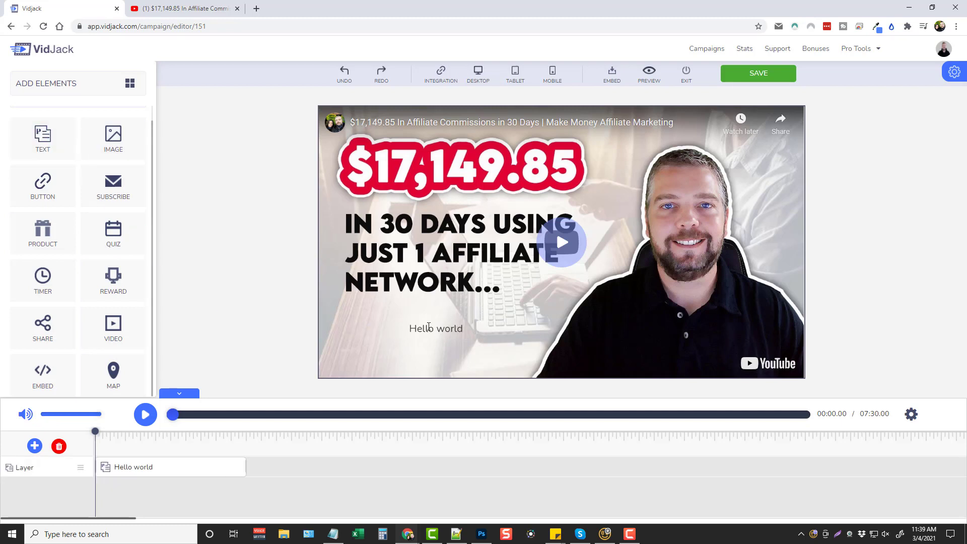
left_click(429, 327)
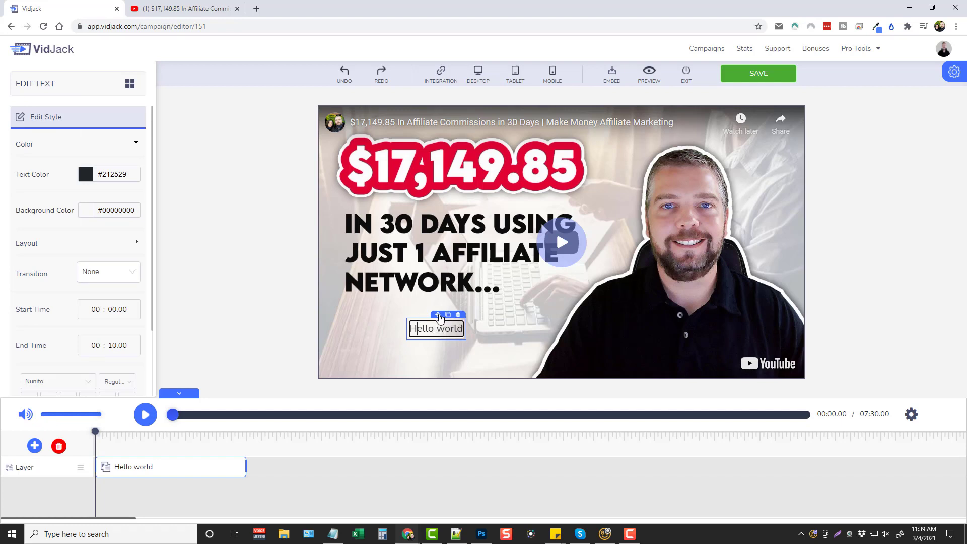
left_click_drag(439, 318, 398, 333)
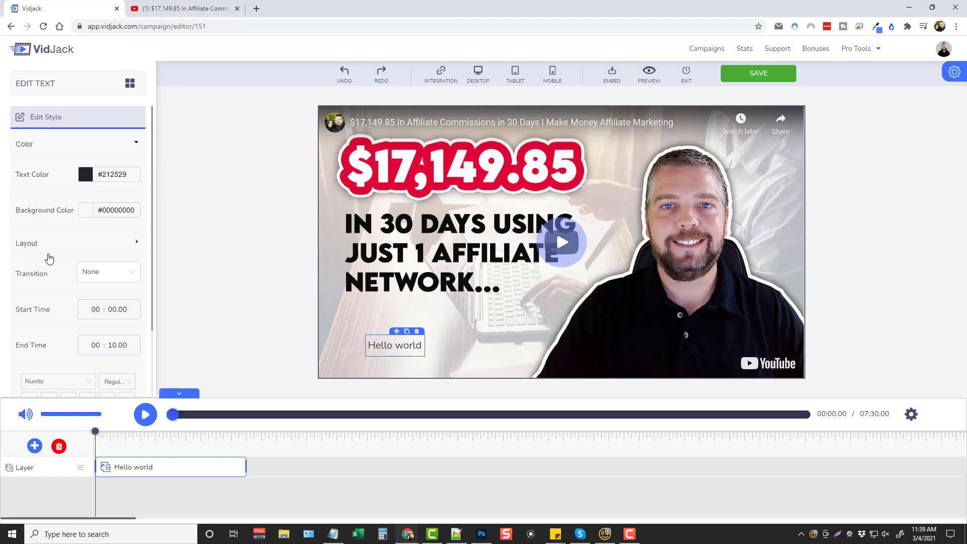
- Look over the text element's style and font size options, and delete the element
scroll(56, 221, "down", 2)
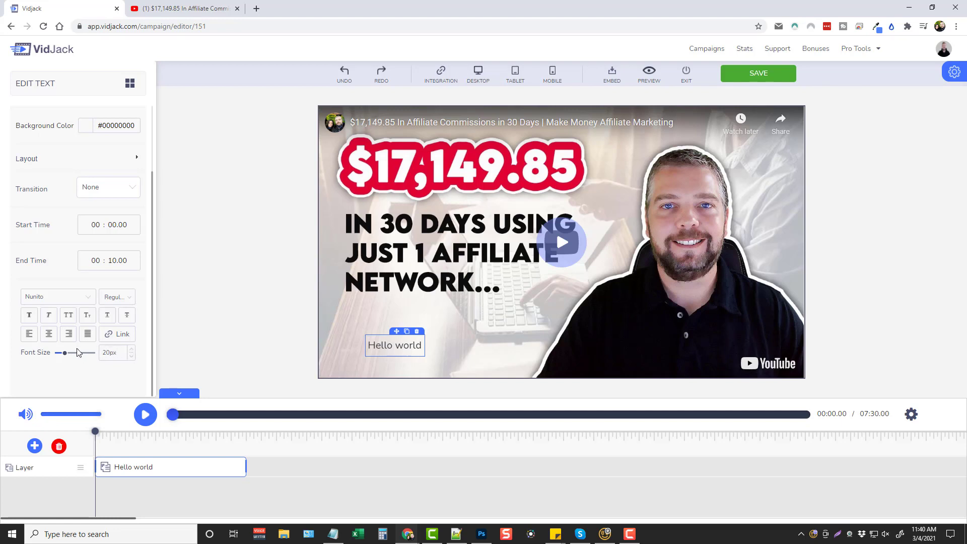
mouse_move(65, 354)
left_mouse_down()
mouse_move(72, 357)
mouse_move(63, 354)
left_mouse_up()
left_click(420, 331)
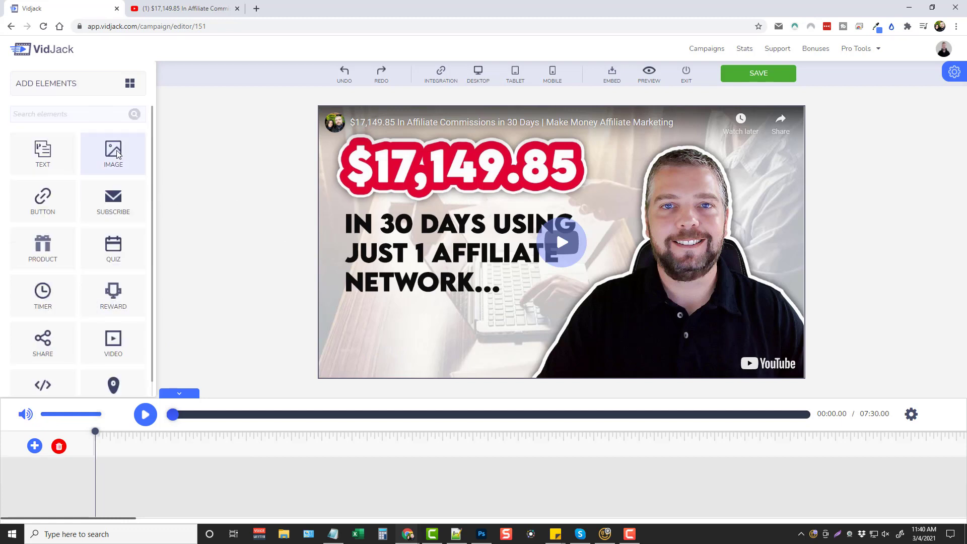
- Add an image element over the video's headline and set its transition to bounceIn
left_click_drag(114, 153, 441, 238)
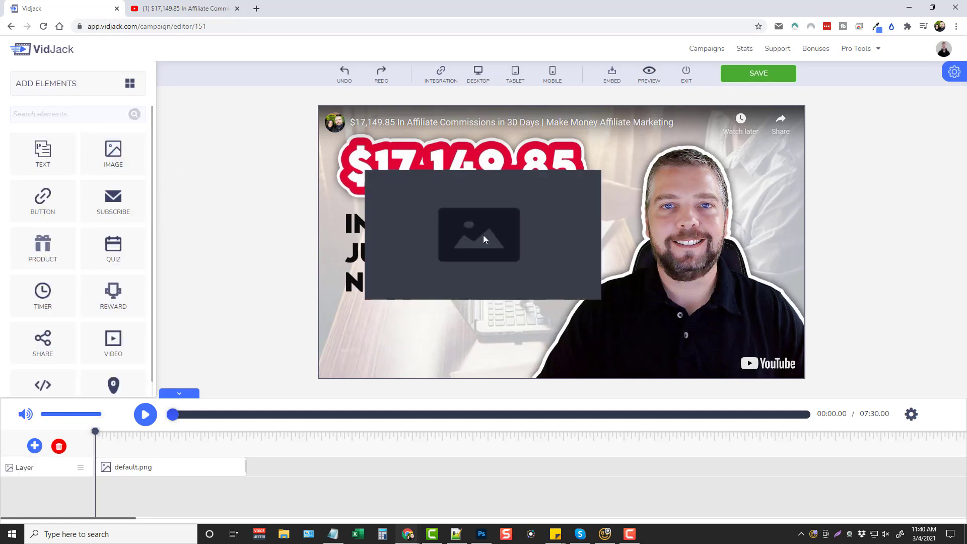
left_click(472, 199)
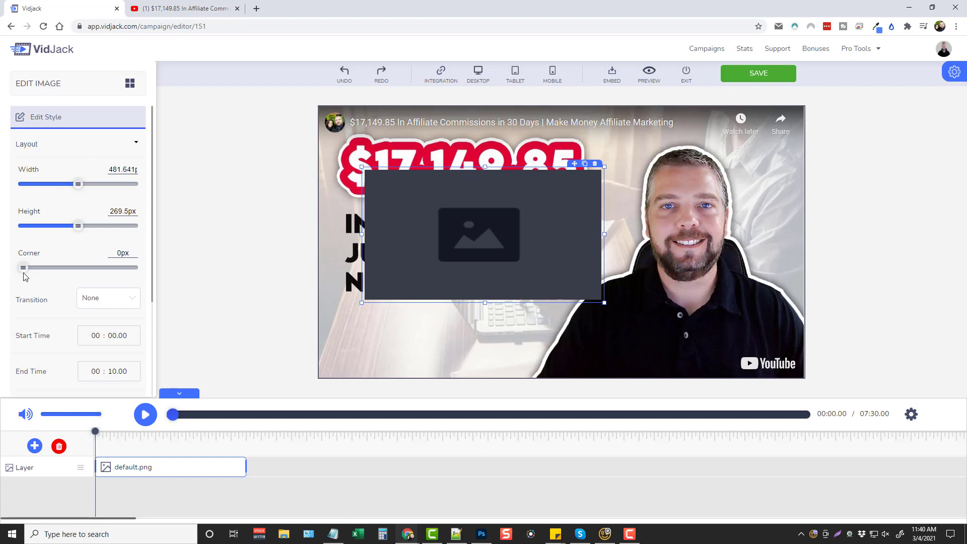
mouse_move(25, 274)
left_mouse_down()
mouse_move(82, 274)
mouse_move(22, 270)
left_mouse_up()
scroll(76, 281, "down", 3)
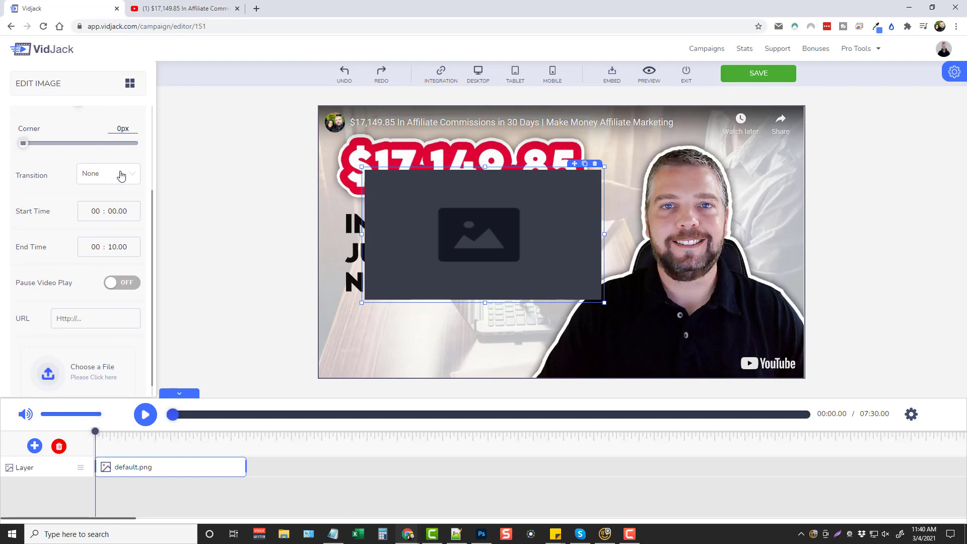
left_click(121, 175)
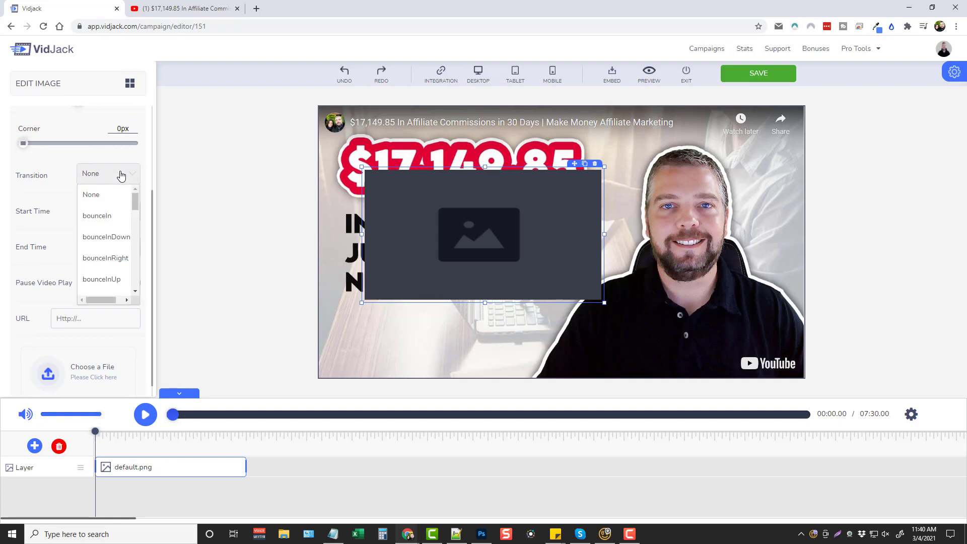
left_click(97, 216)
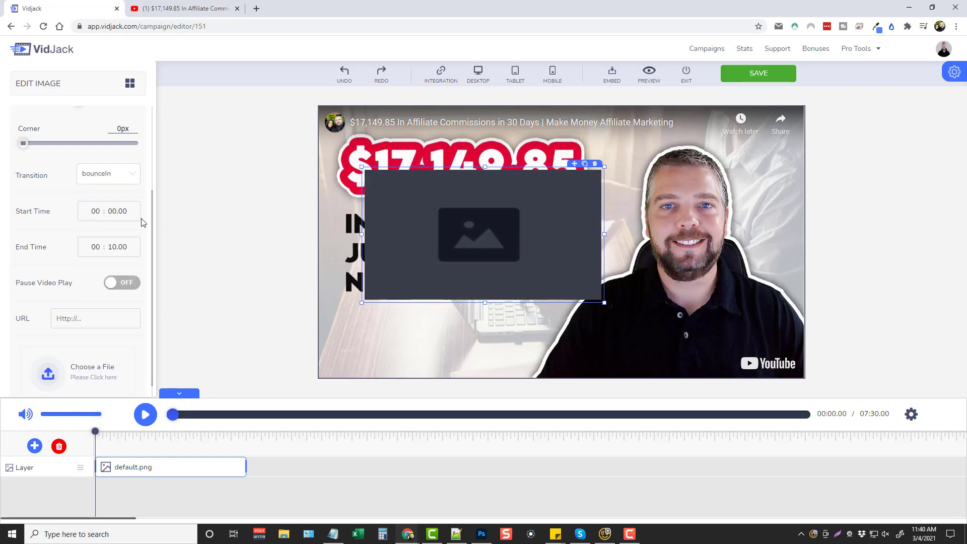
- Try the wiggle transition on the image element and switch it to bounceInDown
left_click(114, 176)
scroll(121, 227, "down", 2)
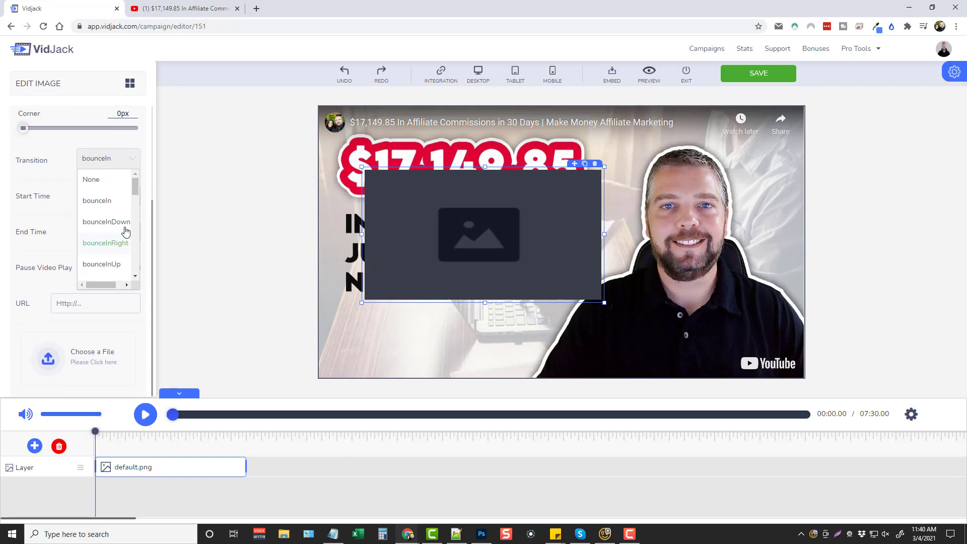
left_click_drag(135, 191, 138, 250)
left_click(99, 216)
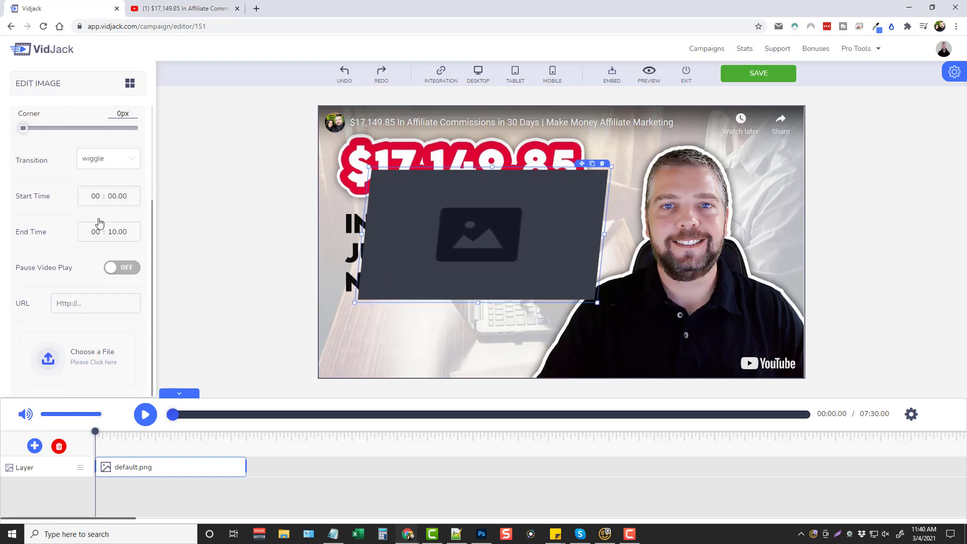
left_click(119, 160)
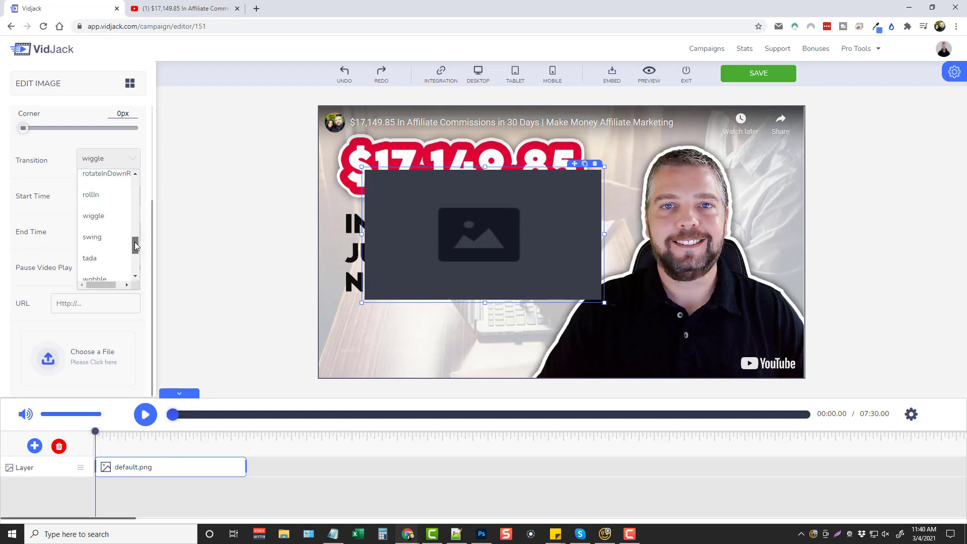
left_click(106, 222)
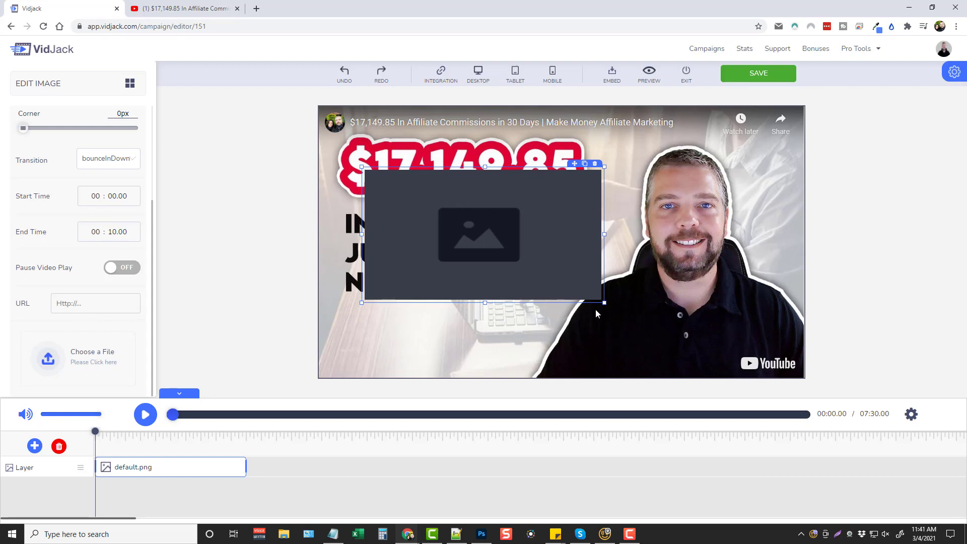
- Shrink the image element over the headline and delete it
left_click_drag(603, 301, 533, 262)
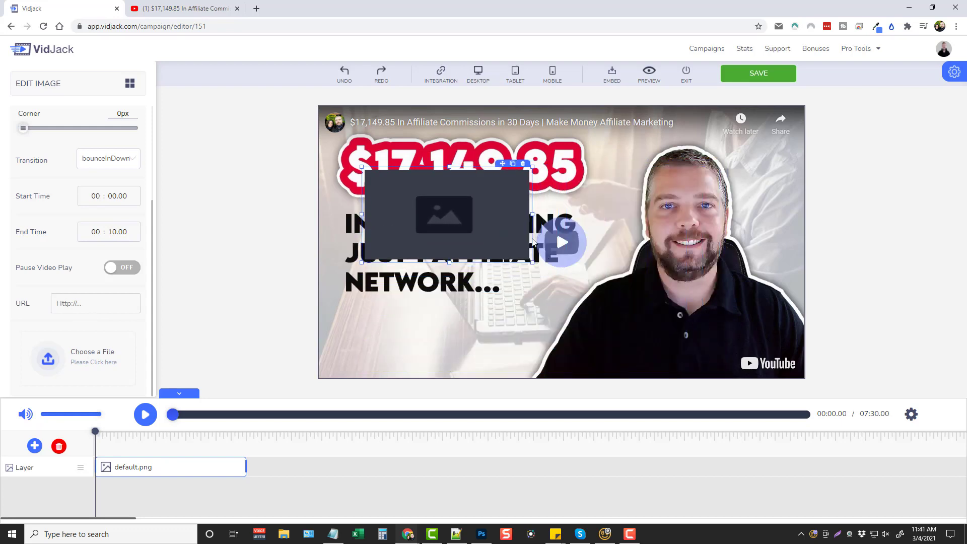
left_click(523, 165)
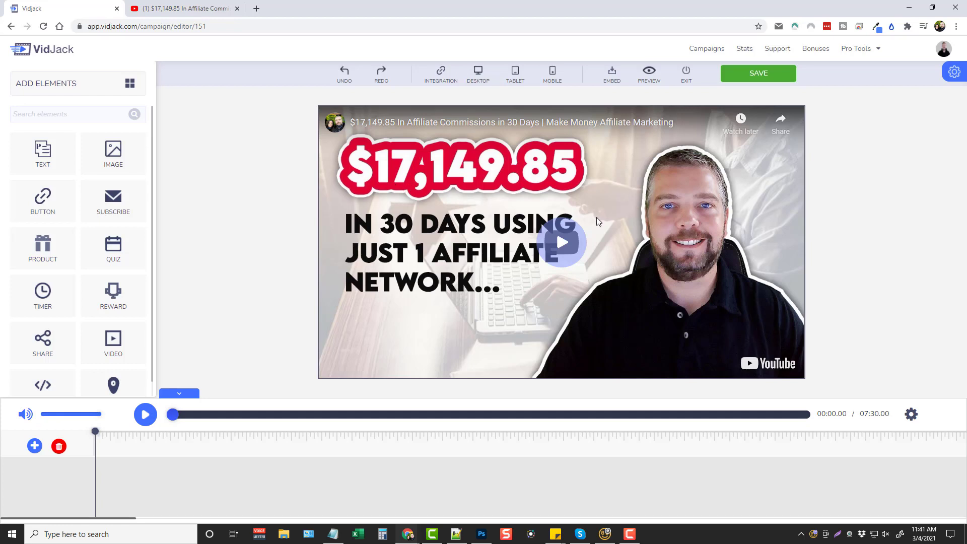
- Place another image element over the presenter and remove it from the video
left_click_drag(114, 153, 703, 225)
left_click(683, 207)
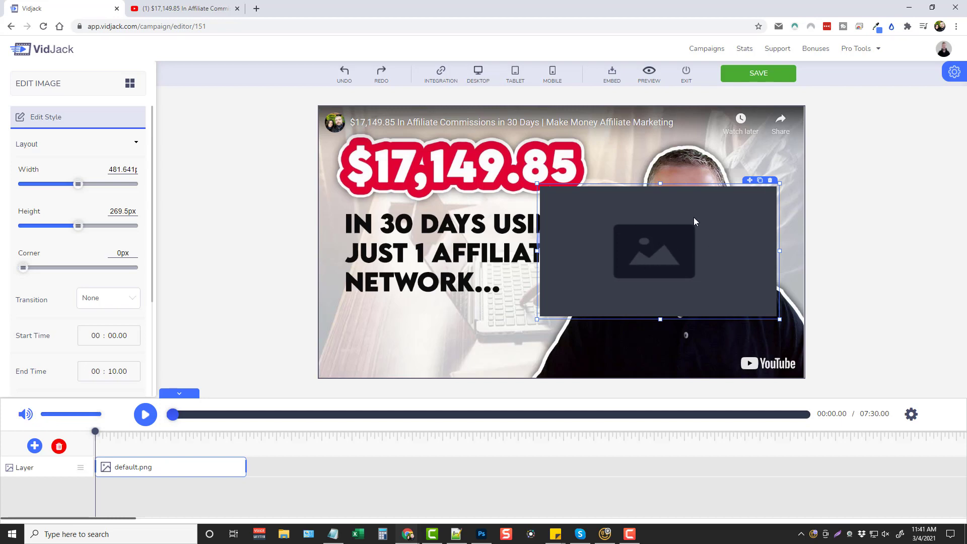
left_click(770, 181)
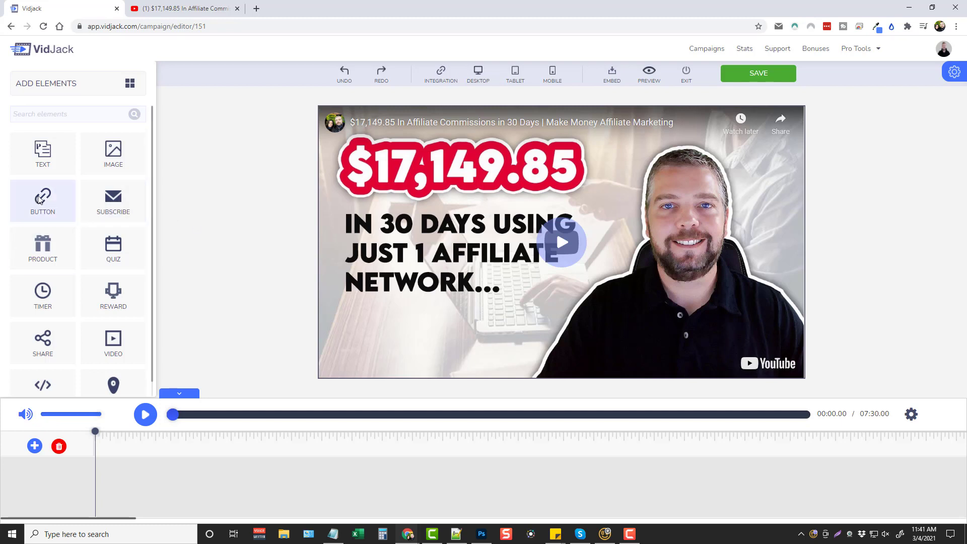
- Add a "Click Here" button element to the video and position it in the lower-left corner
left_click_drag(40, 200, 542, 327)
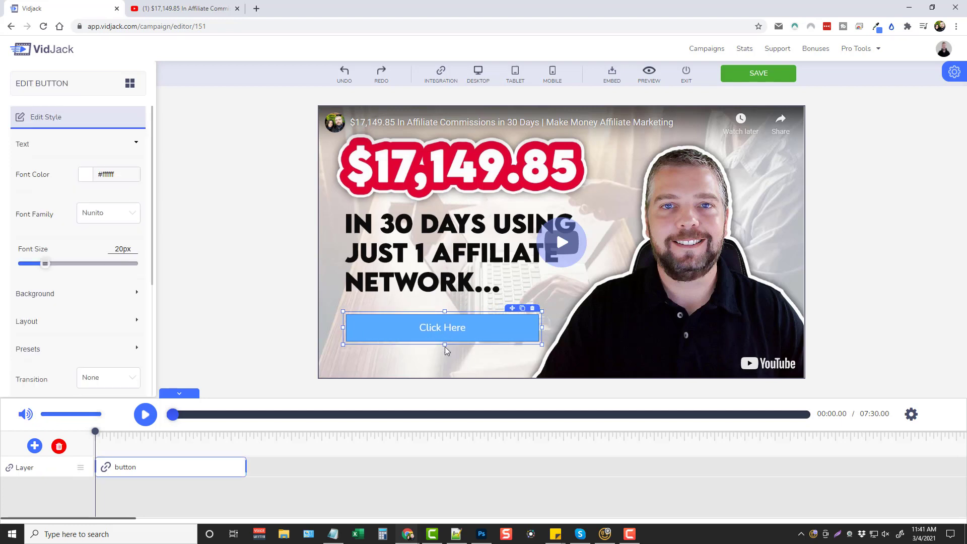
left_click(445, 347)
left_click_drag(442, 329, 430, 352)
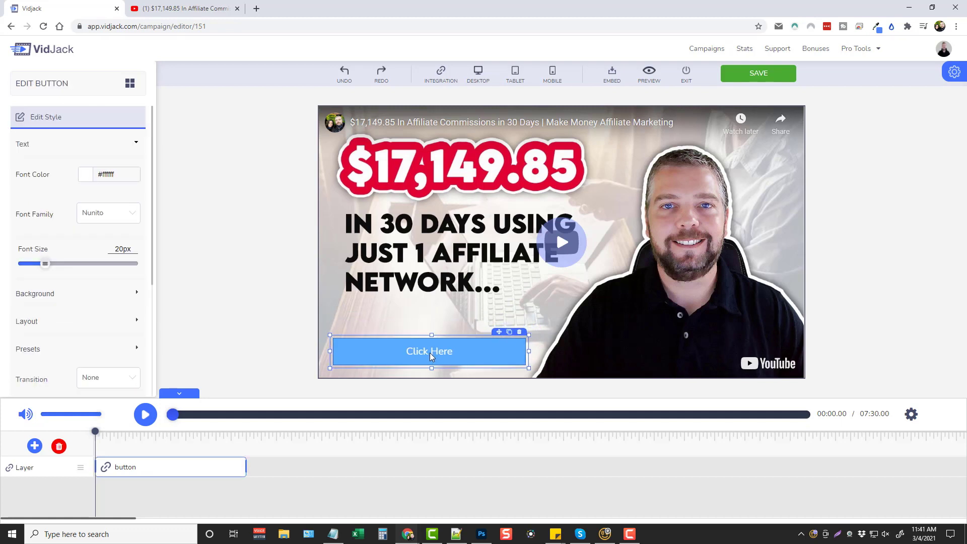
left_click(443, 324)
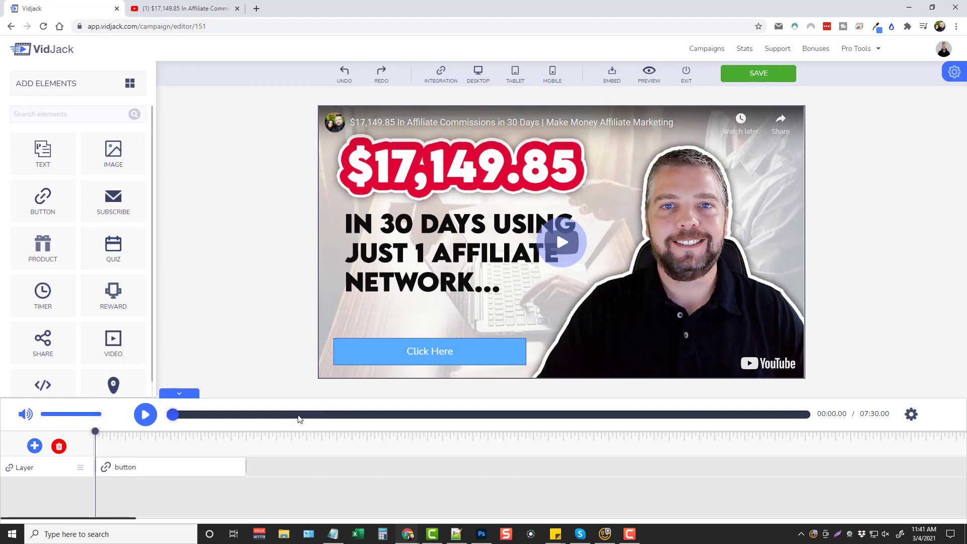
left_click(389, 346)
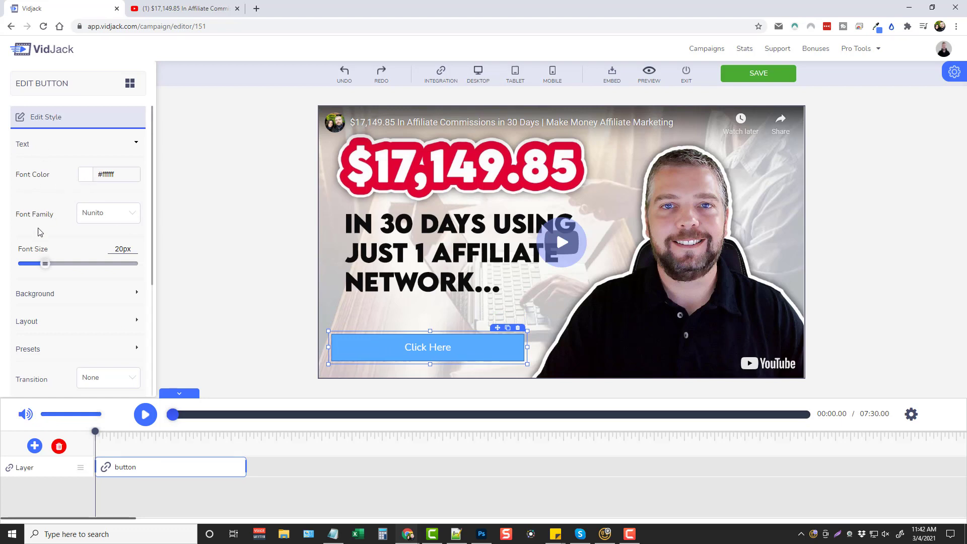
- Shrink the "Click Here" button to about 262 by 61 px and set its font size to 17px
left_click_drag(48, 266, 54, 266)
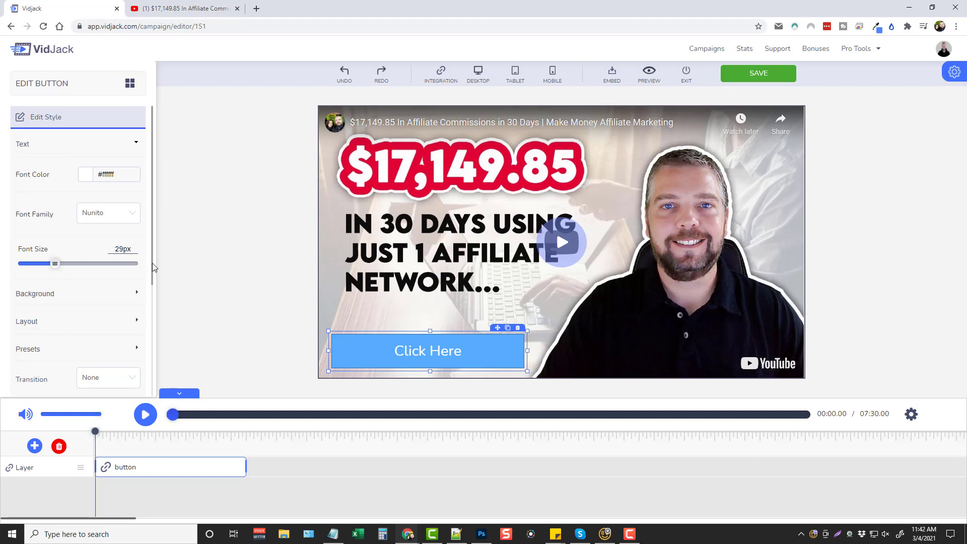
left_click_drag(431, 332, 431, 345)
left_click_drag(525, 358, 460, 358)
left_click_drag(56, 269, 42, 269)
- Expand the button's layout settings and review its width, height, corner and padding options
scroll(78, 298, "down", 3)
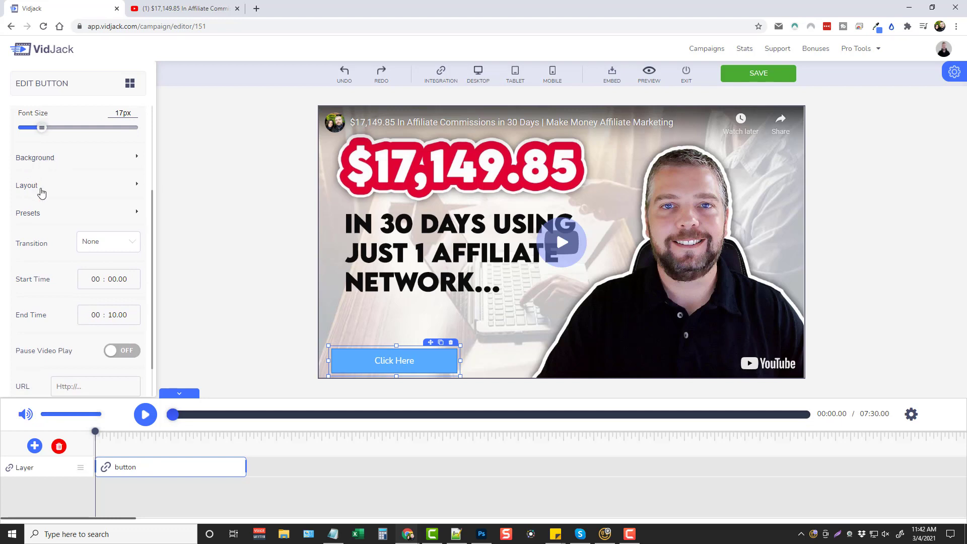
left_click(42, 191)
scroll(66, 227, "up", 3)
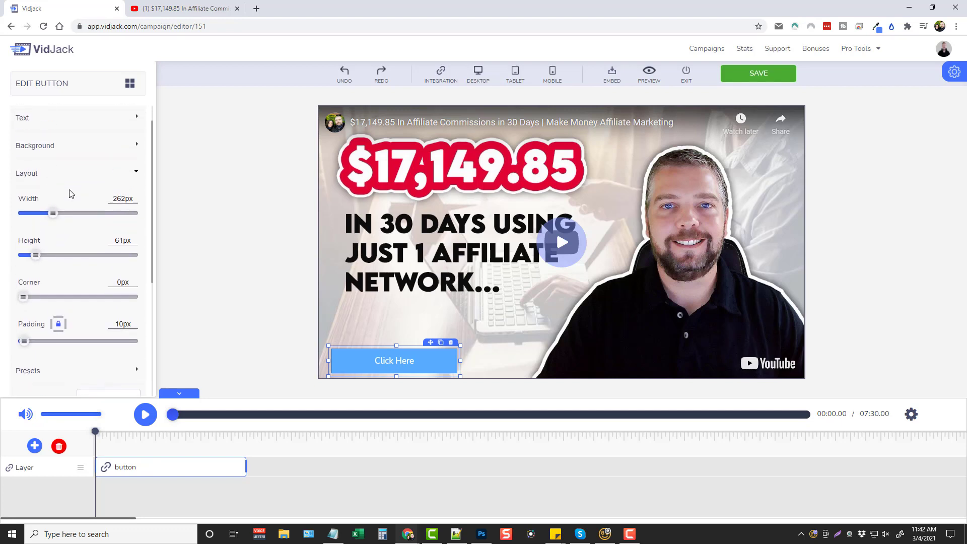
scroll(58, 252, "down", 5)
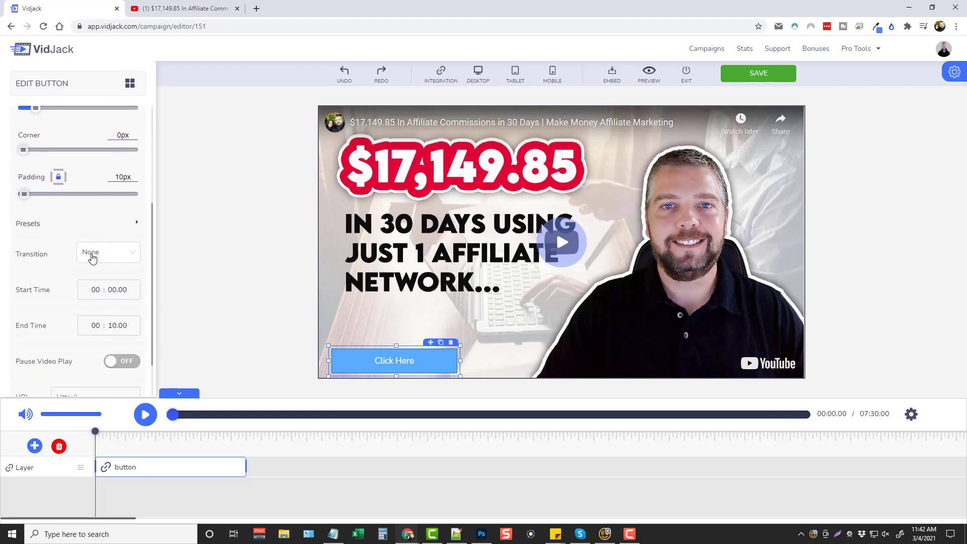
- Set the button's transition to bounceIn and move its timeline clip to start at about 16 seconds
left_click(94, 197)
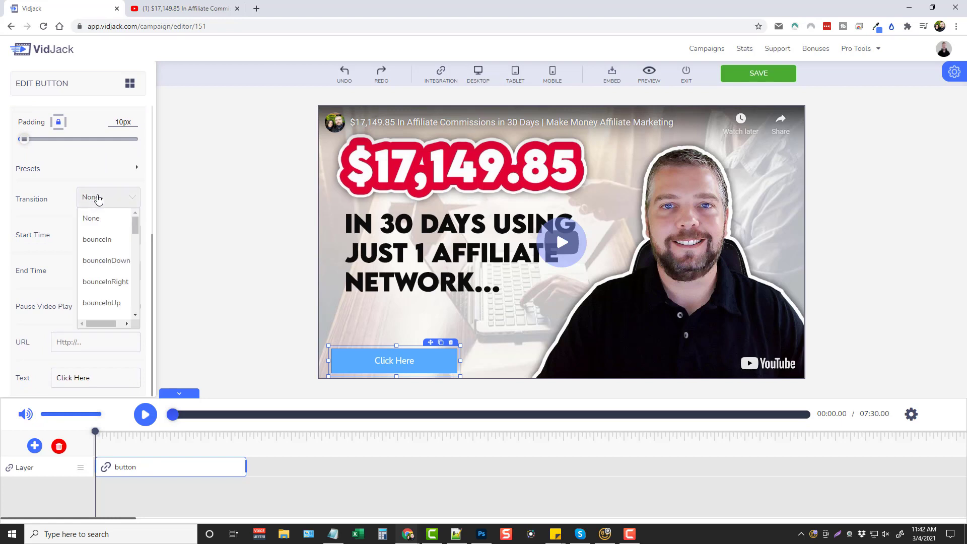
left_click(103, 240)
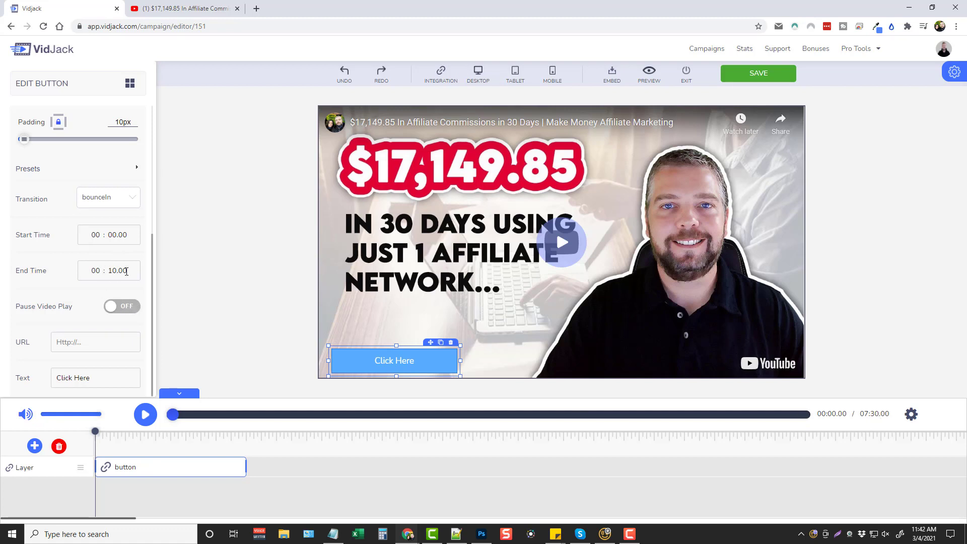
left_click_drag(138, 467, 538, 462)
left_click_drag(417, 463, 440, 464)
left_click(407, 471)
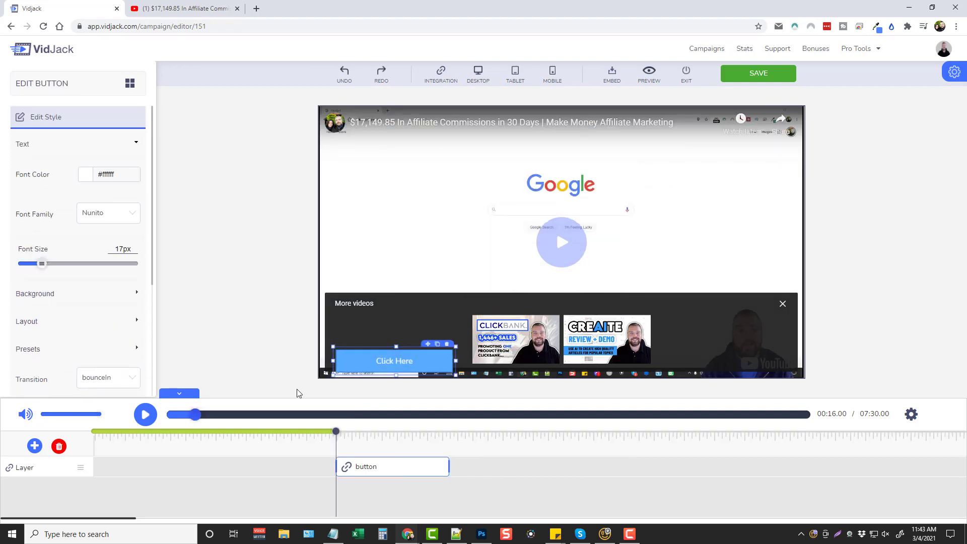
- Trim the end of the button's timeline clip to an end time of 21.79 seconds
scroll(96, 304, "down", 4)
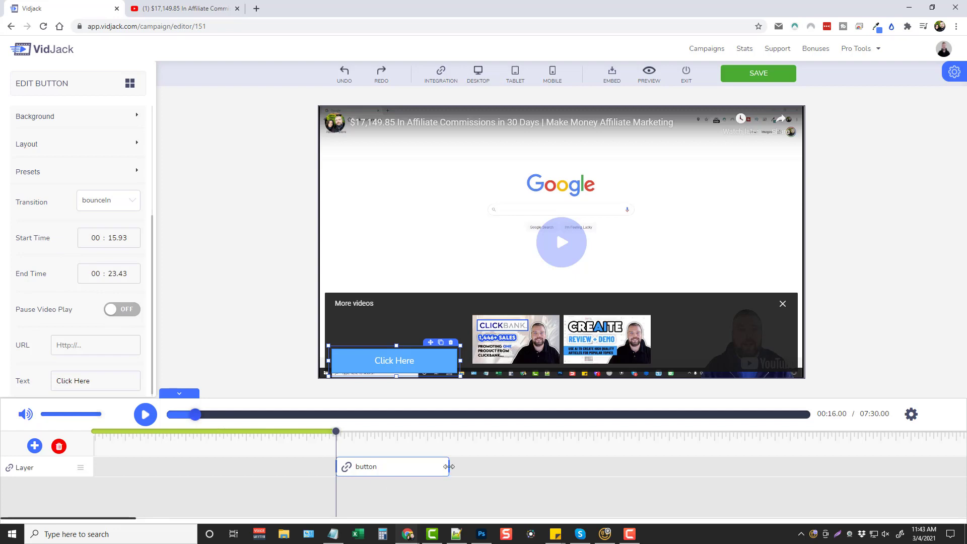
mouse_move(449, 467)
left_mouse_down()
mouse_move(880, 467)
mouse_move(424, 467)
left_mouse_up()
scroll(32, 290, "down", 1)
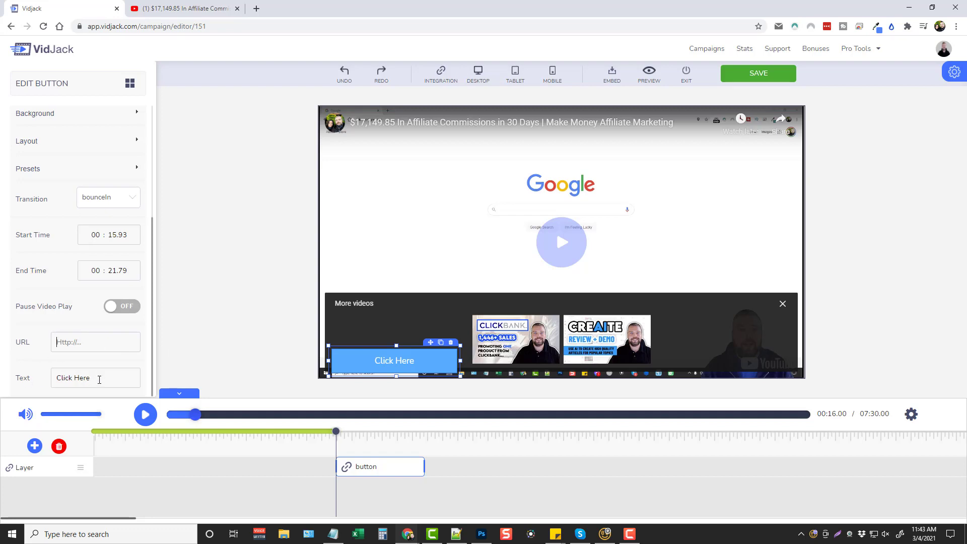
- Nudge the "Click Here" button slightly upward on the video and return its clip and the playhead to the timeline's start
left_click_drag(355, 358, 362, 351)
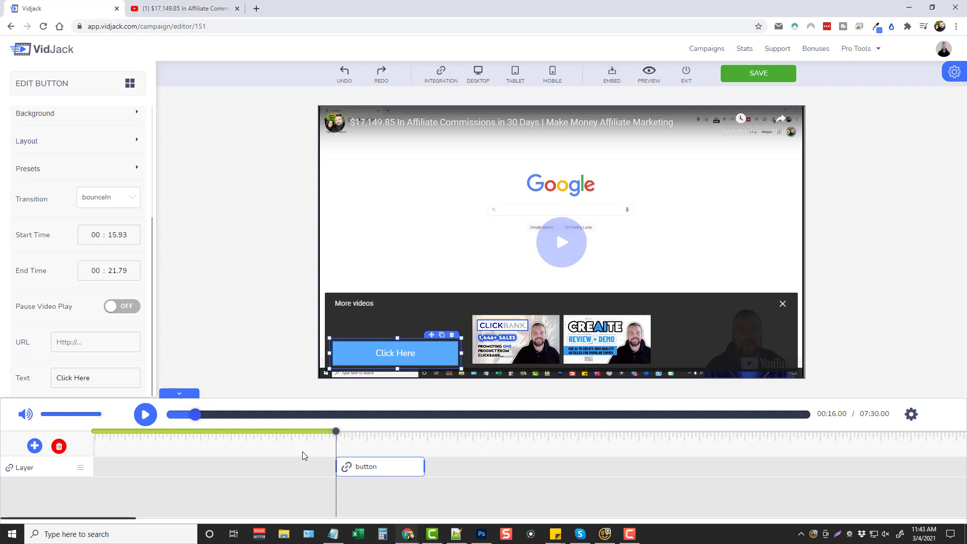
left_click_drag(336, 435, 36, 442)
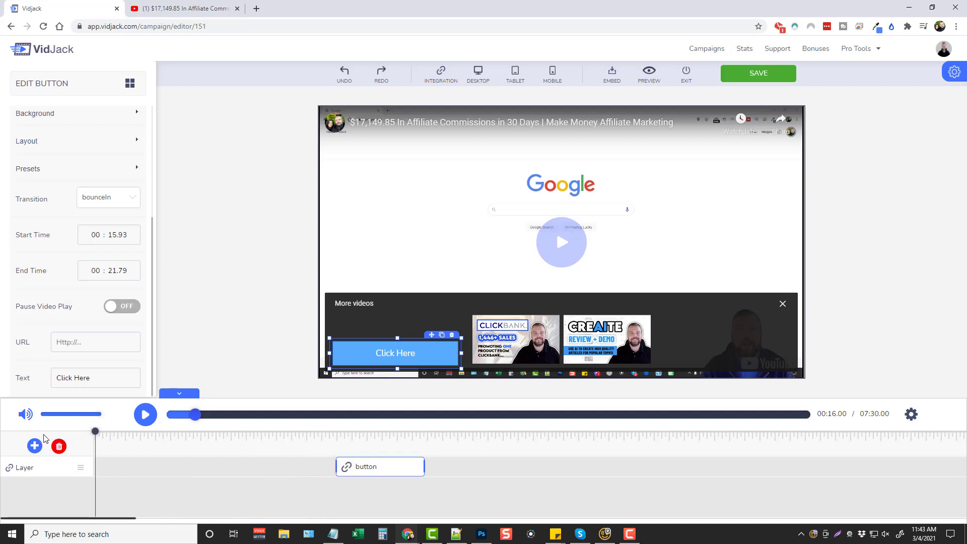
left_click_drag(364, 474, 124, 471)
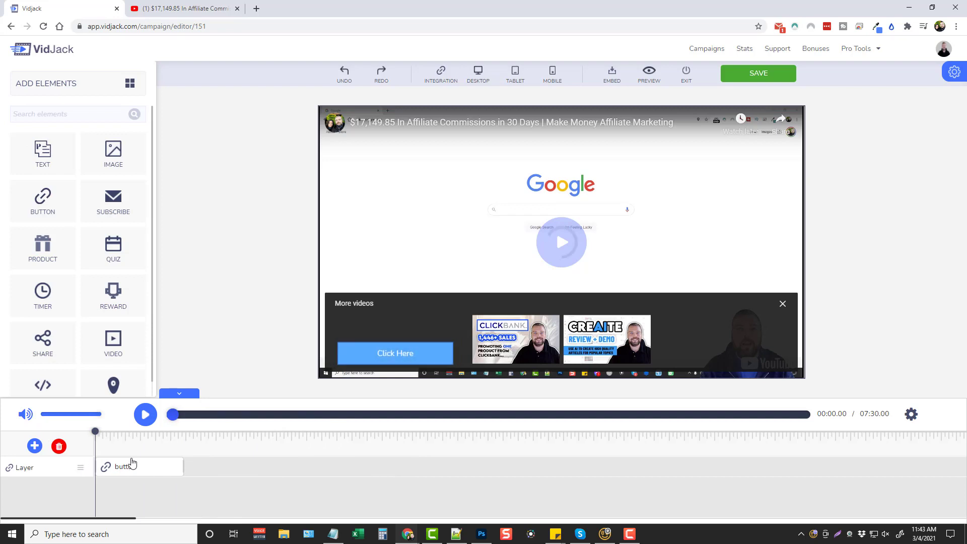
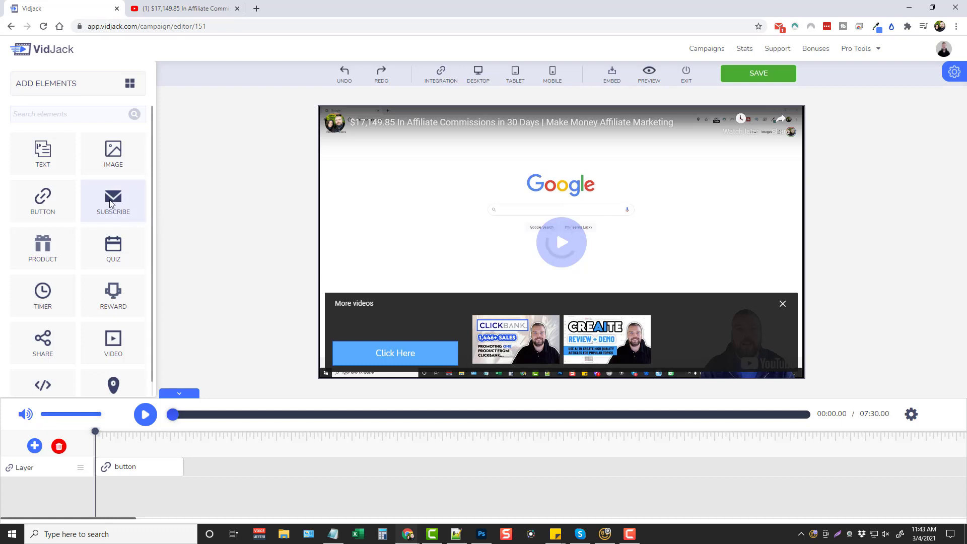
- Add a Subscribe form element to the video and position it centrally above the suggested videos
mouse_move(113, 204)
left_mouse_down()
mouse_move(228, 219)
mouse_move(474, 212)
left_mouse_up()
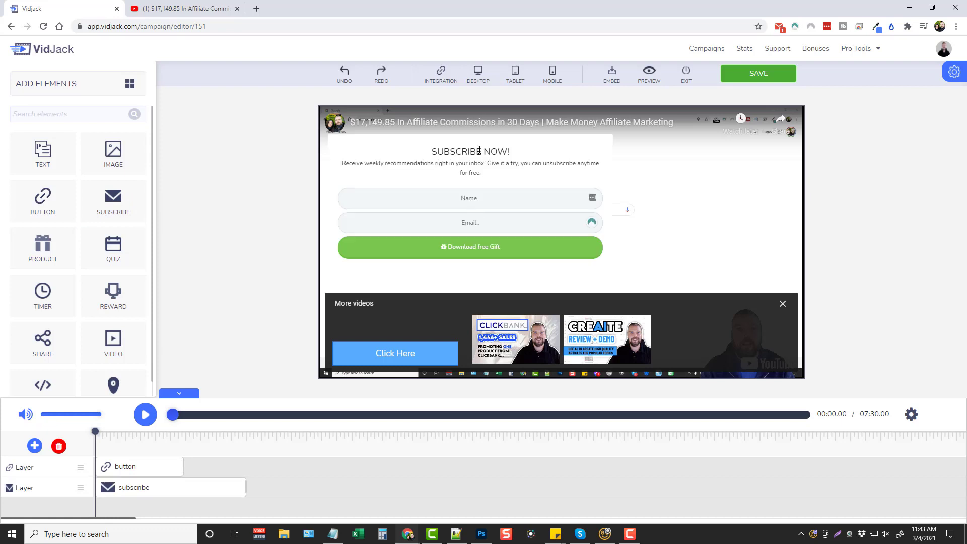
left_click_drag(479, 150, 614, 157)
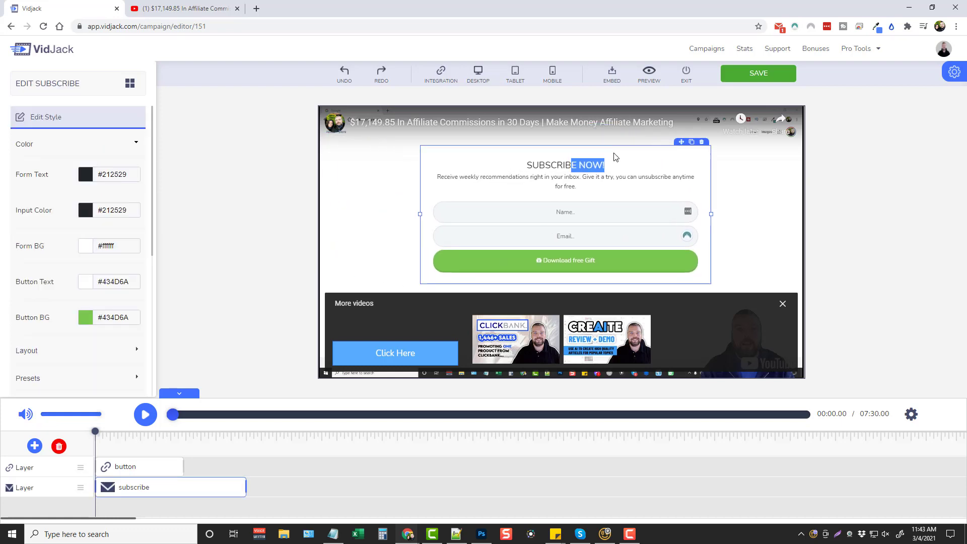
left_click(556, 168)
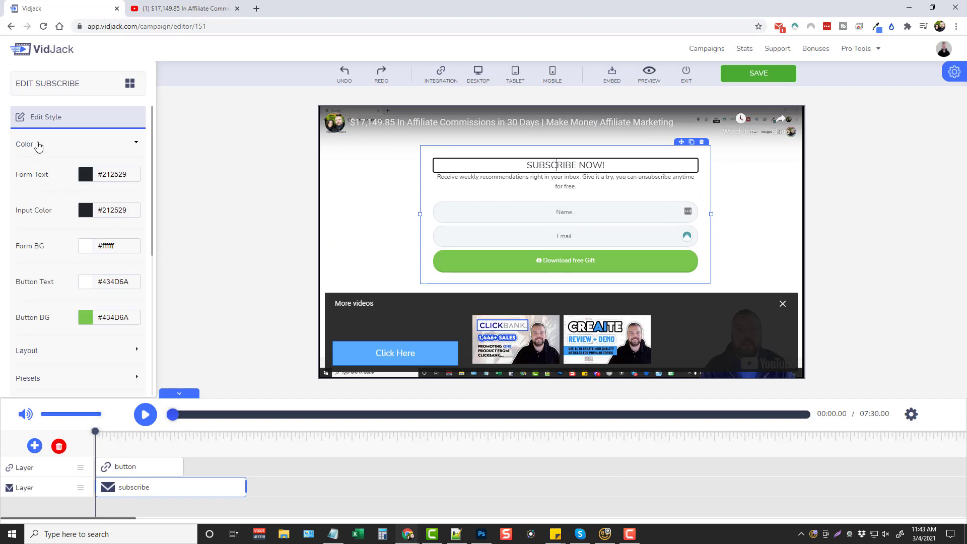
- Apply the dark preset with the blue "Download Free Gift" button to the subscribe form and review its label settings
scroll(61, 241, "down", 3)
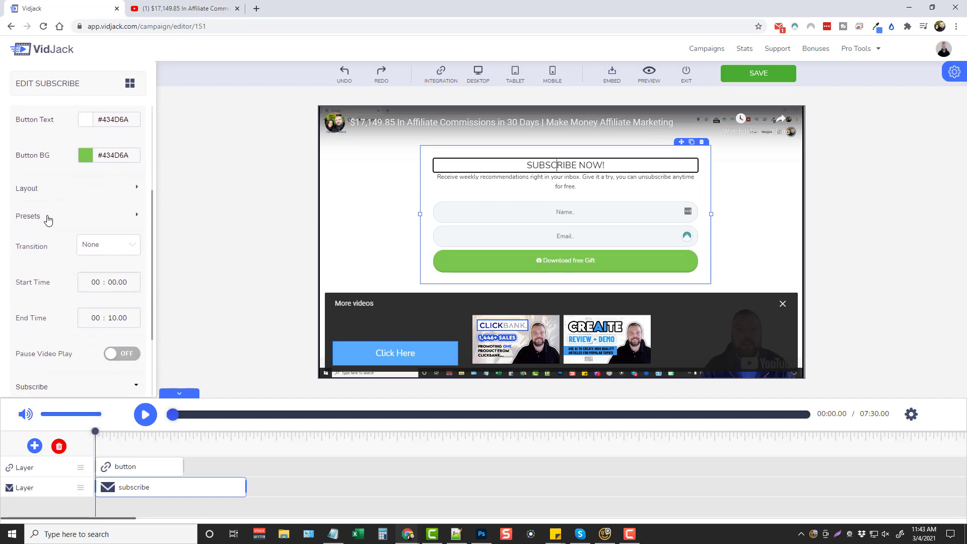
left_click(46, 216)
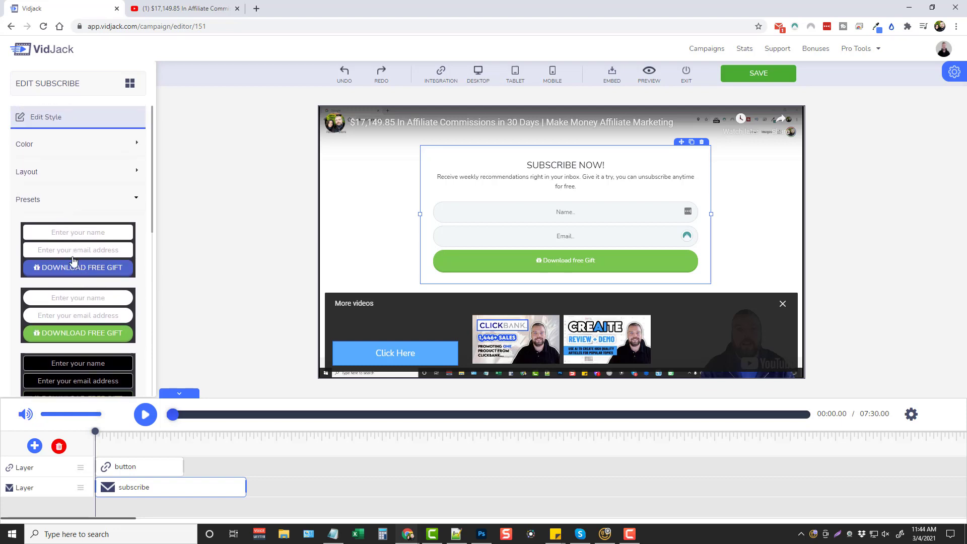
left_click(79, 249)
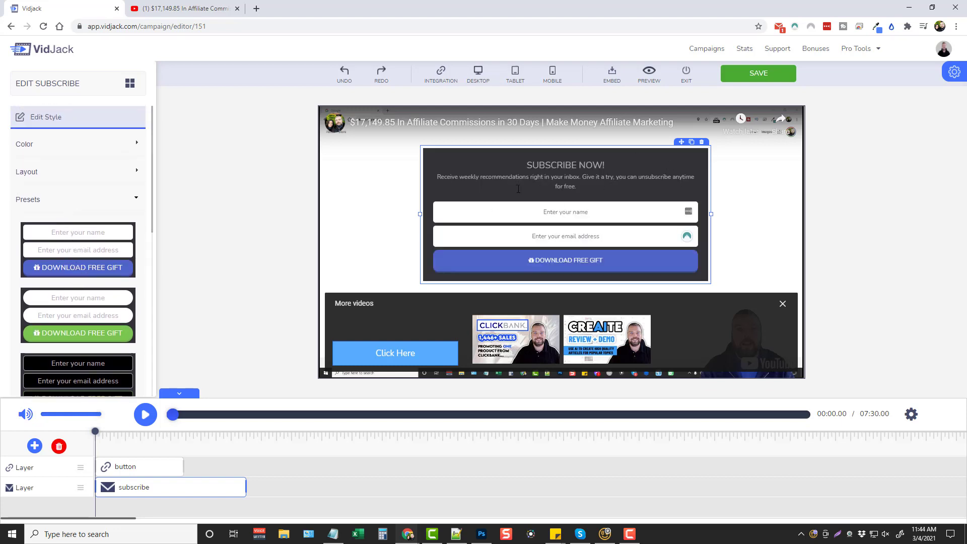
left_click(40, 200)
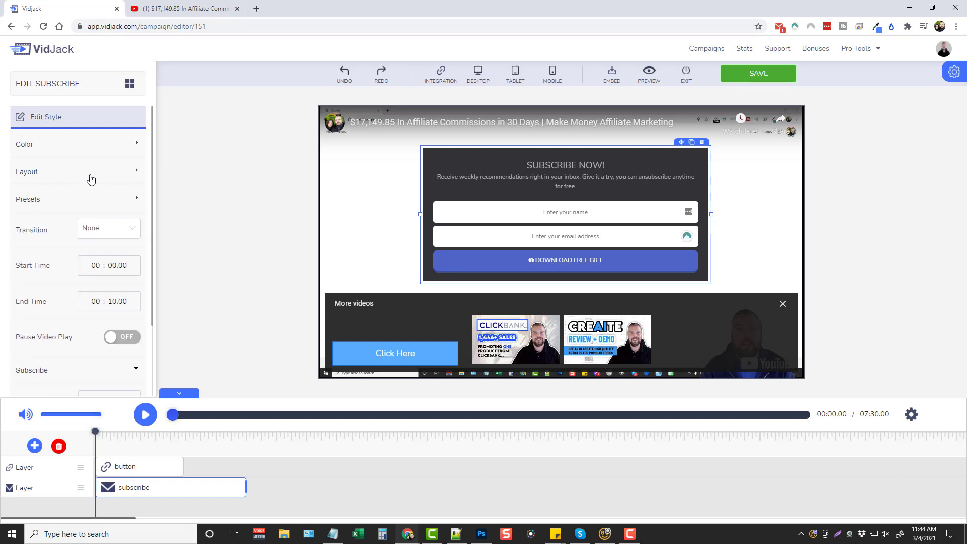
scroll(49, 282, "down", 2)
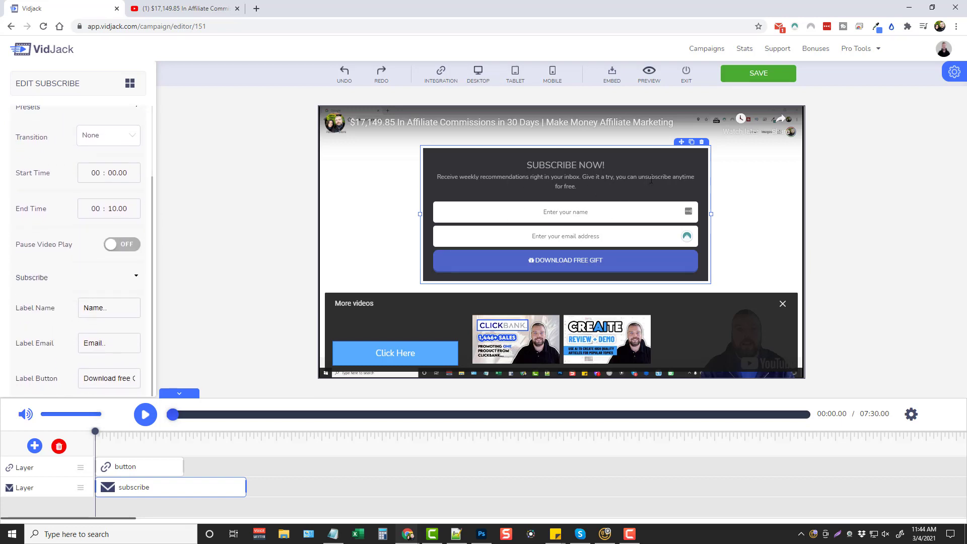
scroll(130, 387, "up", 2)
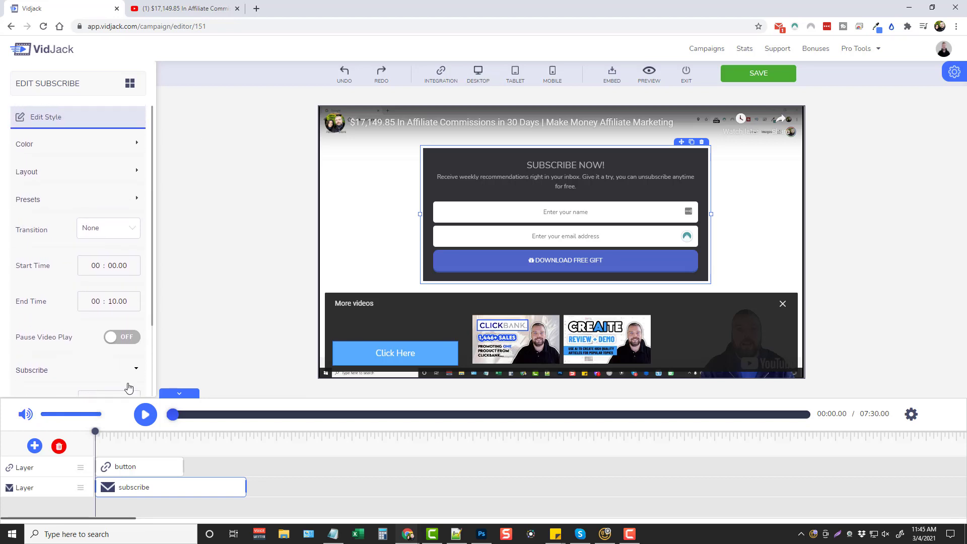
- Shift the subscribe clip to start about 3 seconds into the timeline and shorten it to about 5 seconds
left_click_drag(143, 495, 224, 487)
left_click(339, 485)
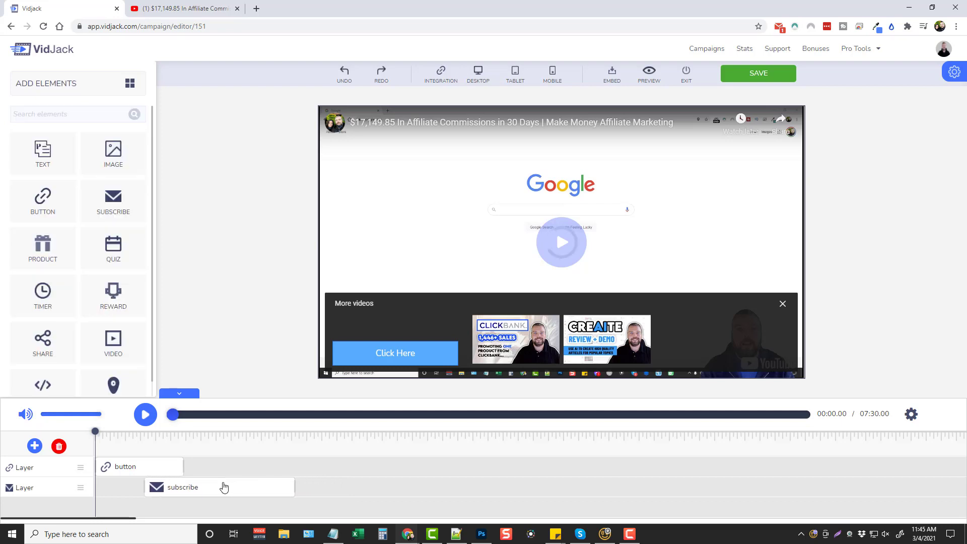
left_click_drag(293, 485, 219, 484)
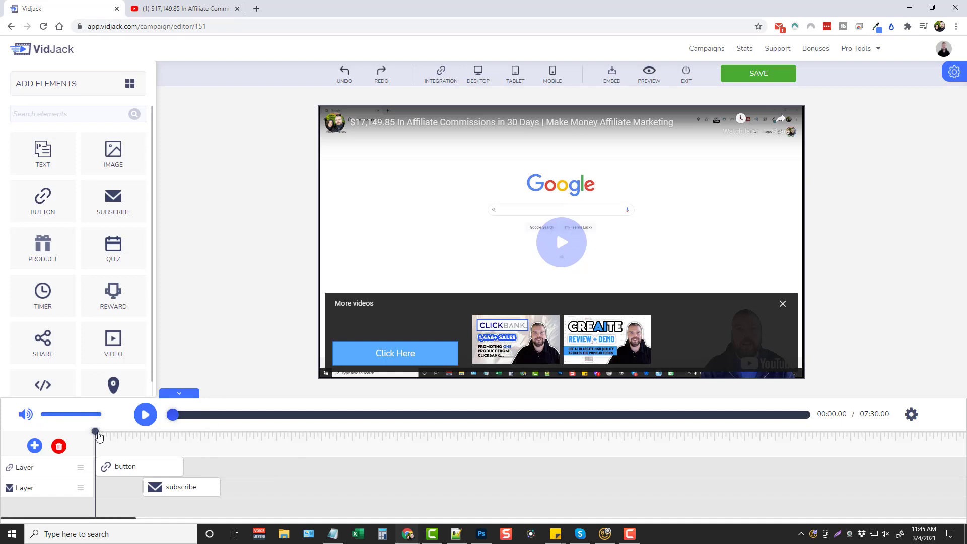
- Move the playhead to 5 seconds and check the button and subscribe form displayed together on the video
left_click_drag(95, 432, 146, 447)
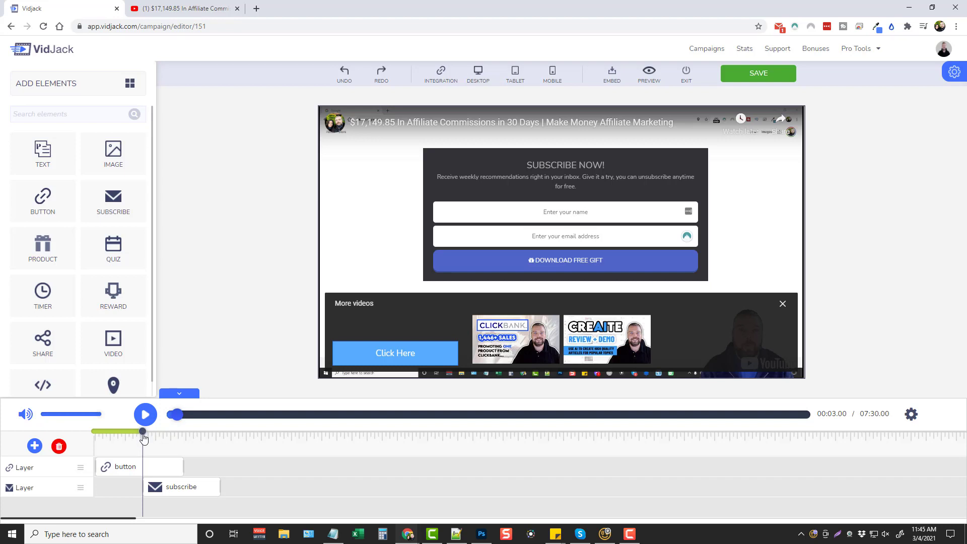
left_click_drag(143, 436, 165, 436)
left_click(392, 354)
left_click(545, 165)
left_click(563, 177)
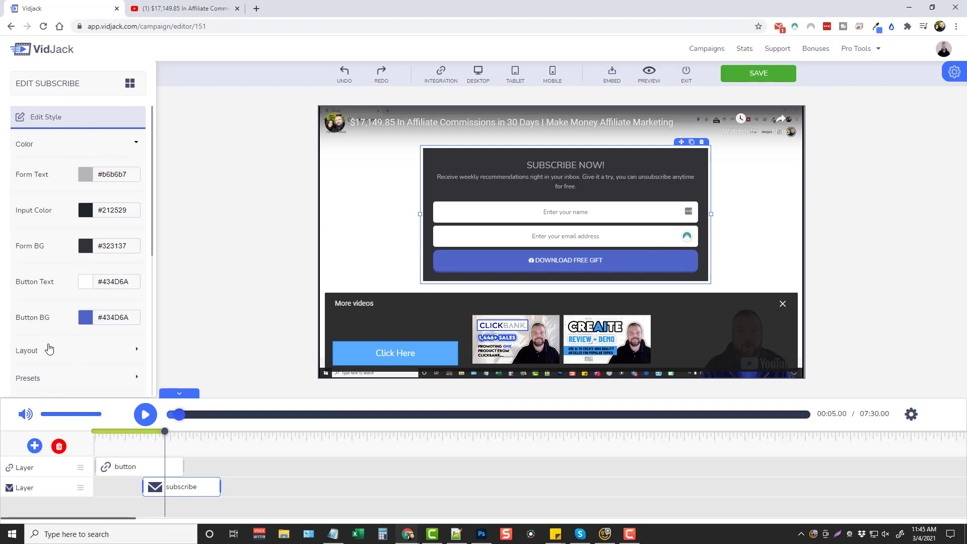
left_click(366, 216)
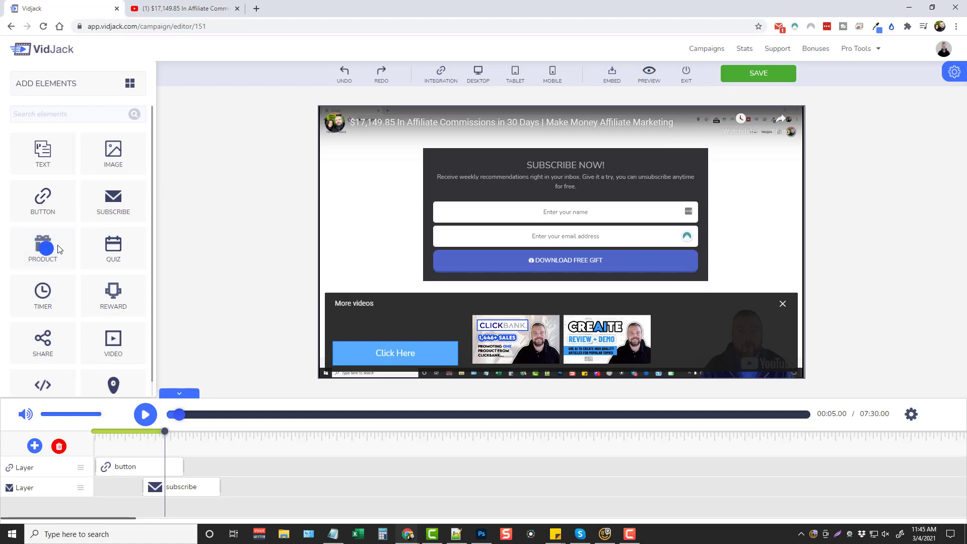
- Add a Product element over the middle of the video and open its title and description text for editing
left_click_drag(40, 245, 574, 212)
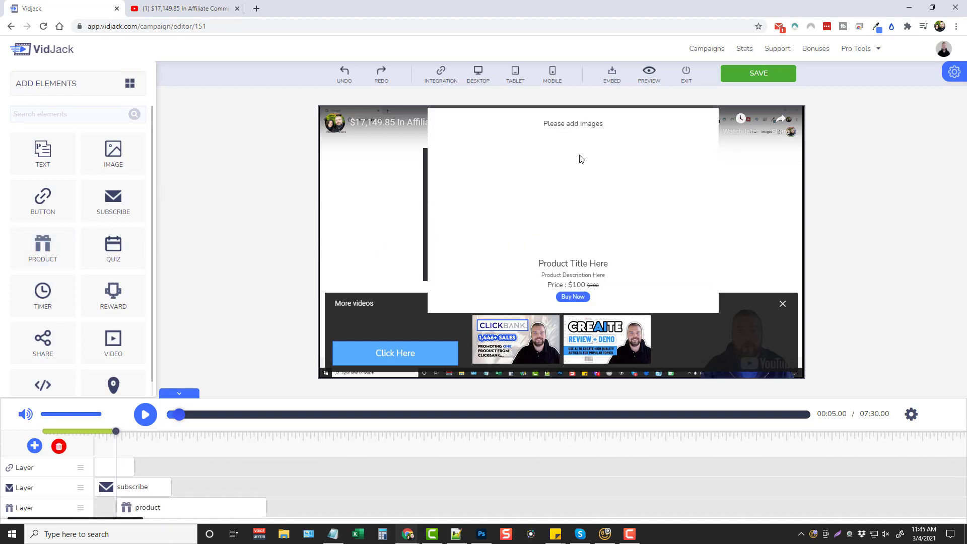
left_click_drag(584, 149, 574, 158)
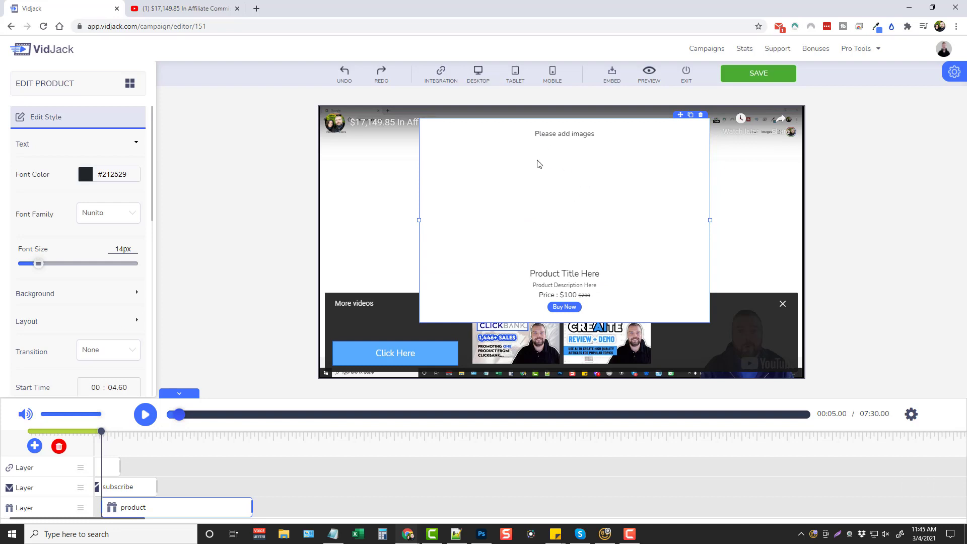
left_click(526, 272)
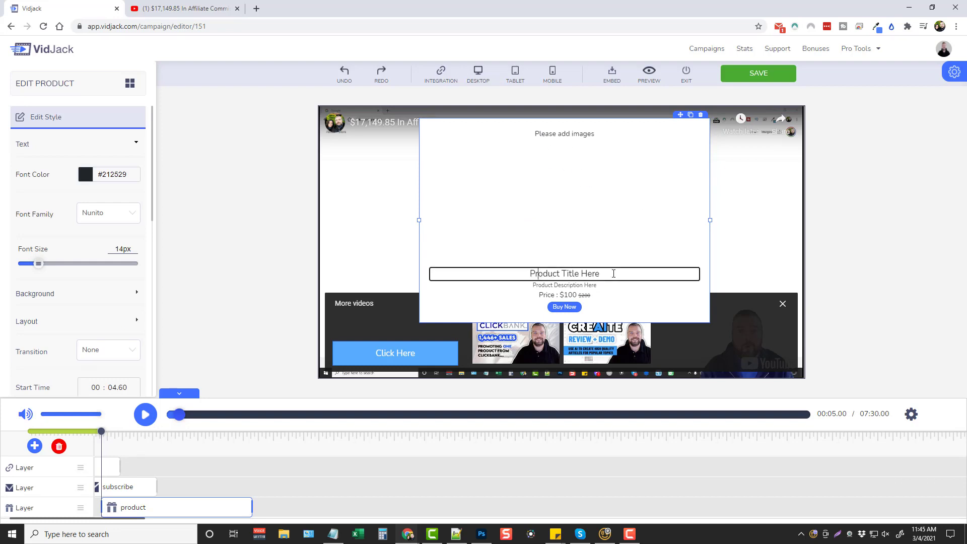
left_click_drag(613, 274, 529, 275)
left_click(571, 286)
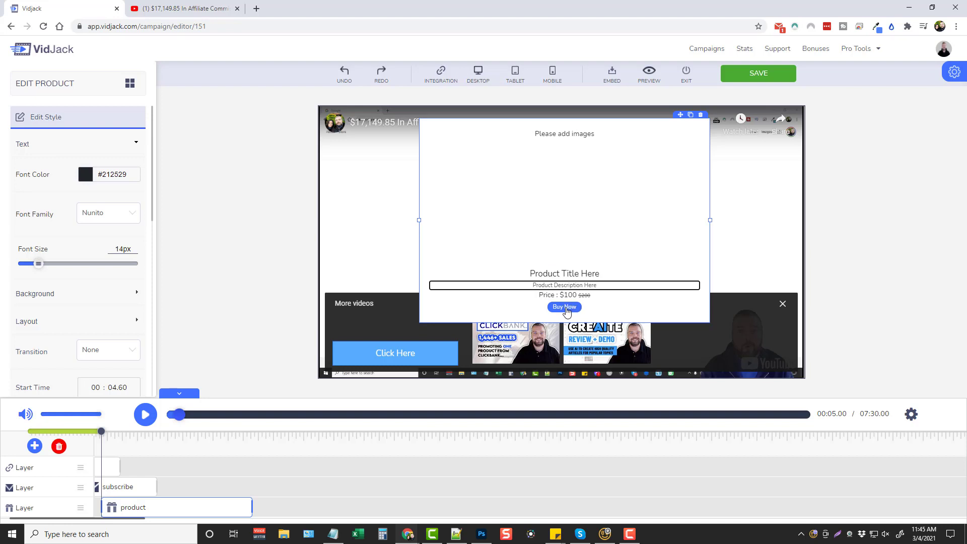
- Switch the product's button action to Inbuilt Payment instead of redirecting to an external URL
scroll(107, 312, "down", 10)
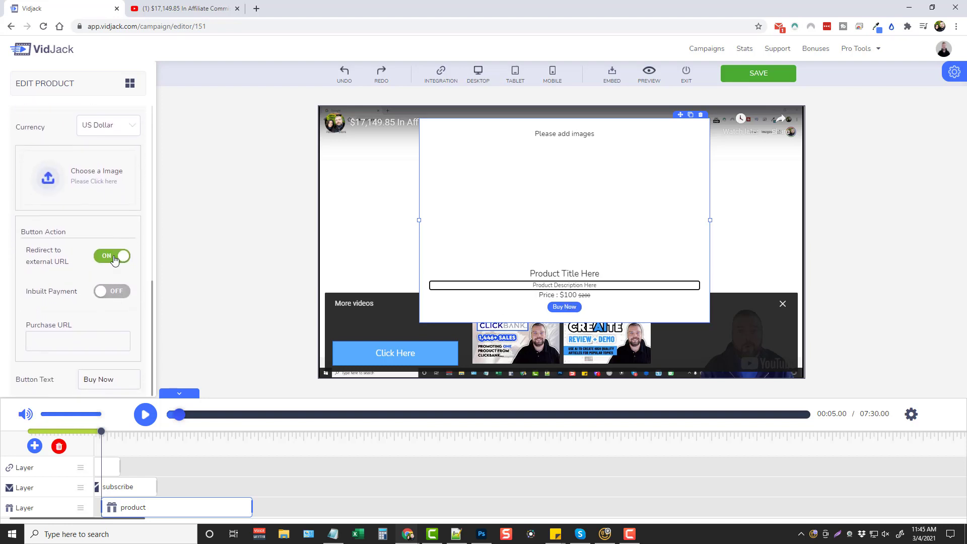
left_click(57, 340)
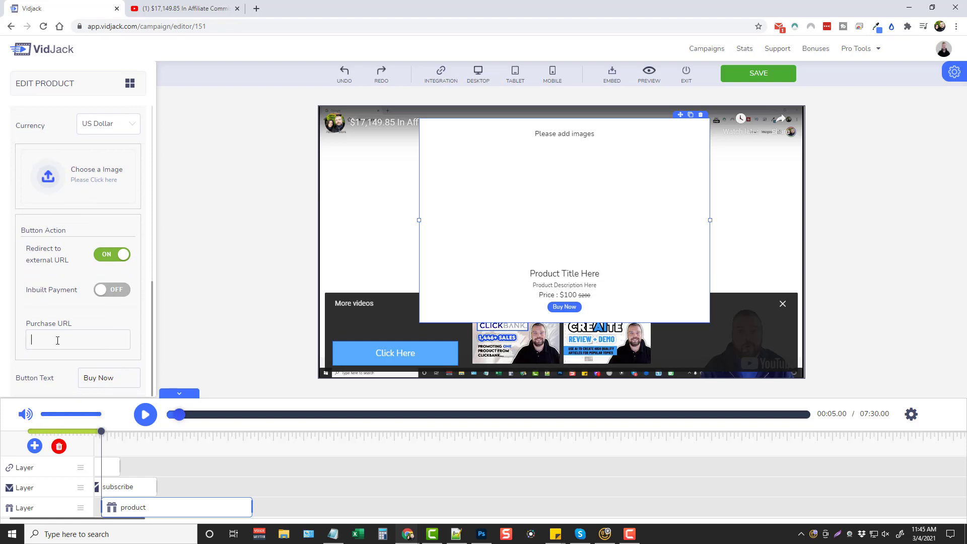
left_click(106, 290)
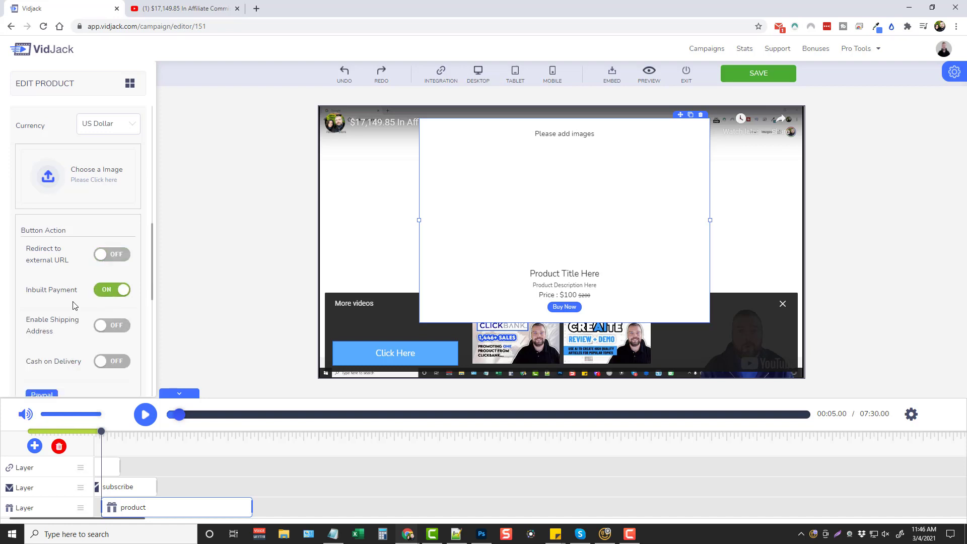
- Examine the product's price, currency, image, shipping and cash on delivery options and its Paypal, Stripe and Paystack payment fields
scroll(74, 305, "down", 3)
scroll(74, 302, "up", 4)
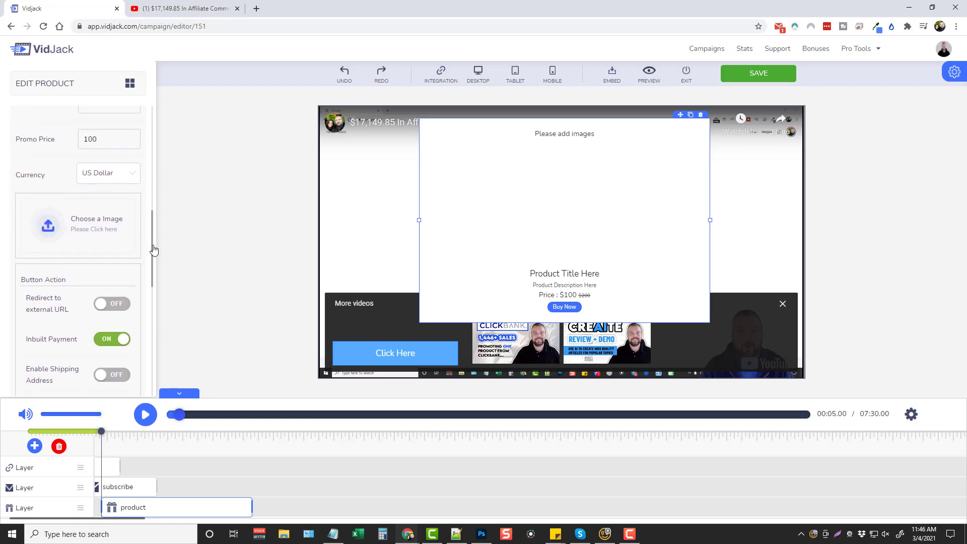
scroll(153, 252, "down", 3)
left_click(160, 308)
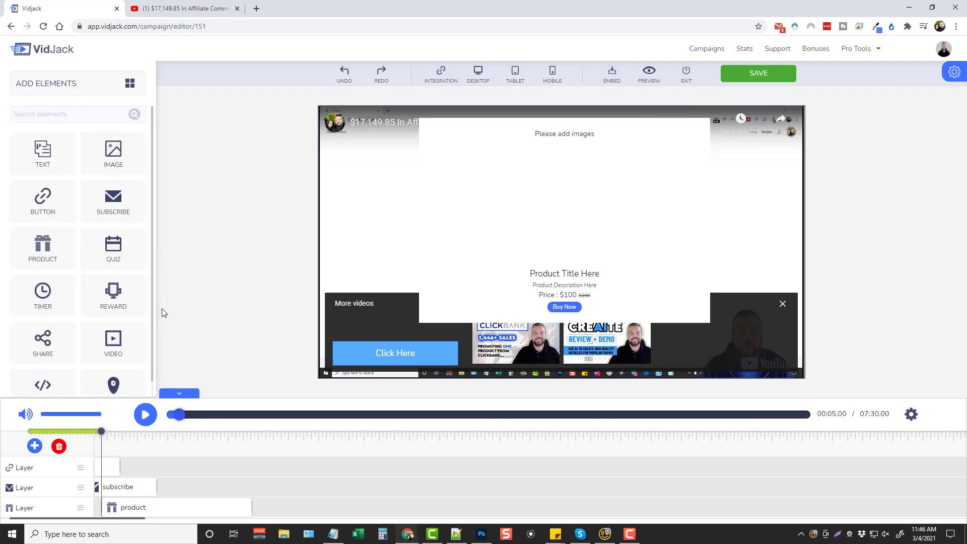
left_click(576, 313)
scroll(95, 277, "down", 5)
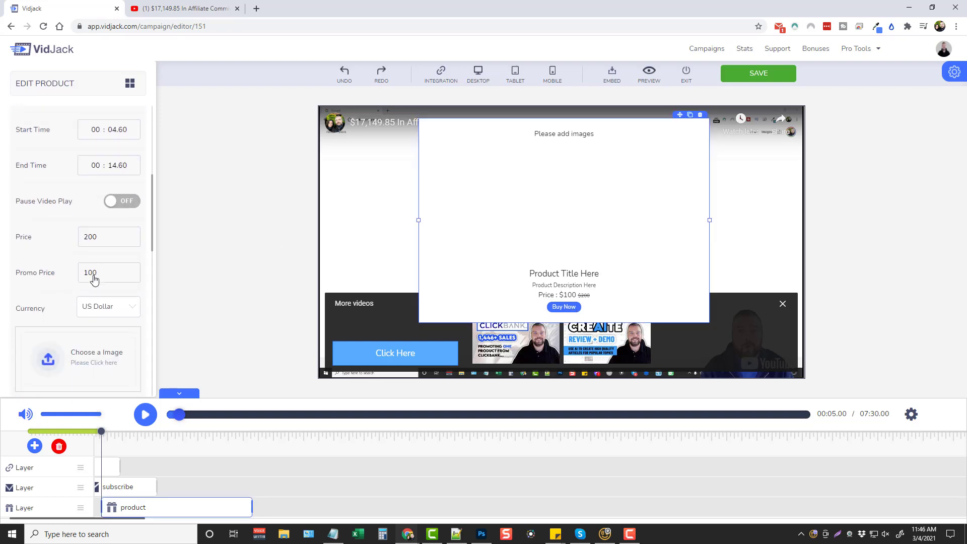
scroll(93, 278, "down", 5)
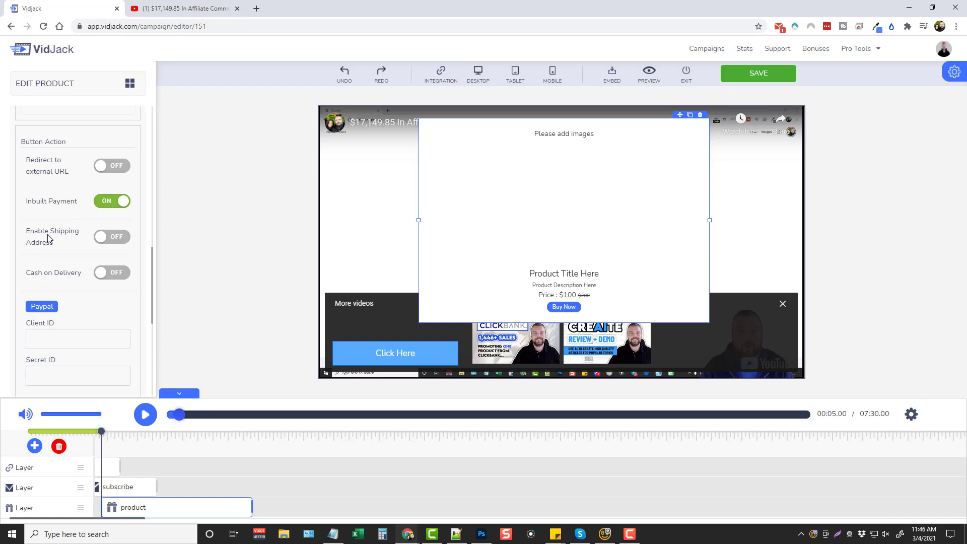
scroll(66, 283, "down", 5)
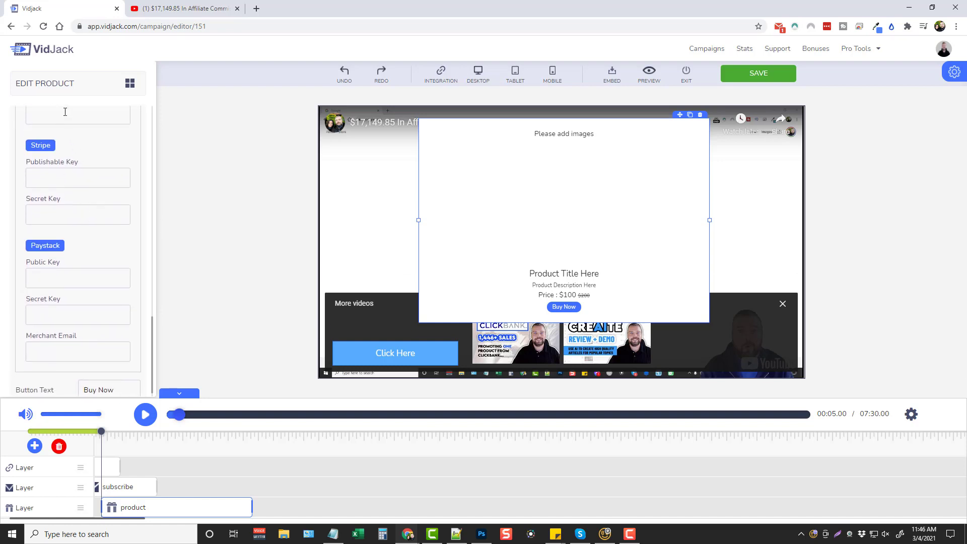
- Review the product's payment, price and timing settings and delete the Product element from the video
scroll(75, 280, "down", 1)
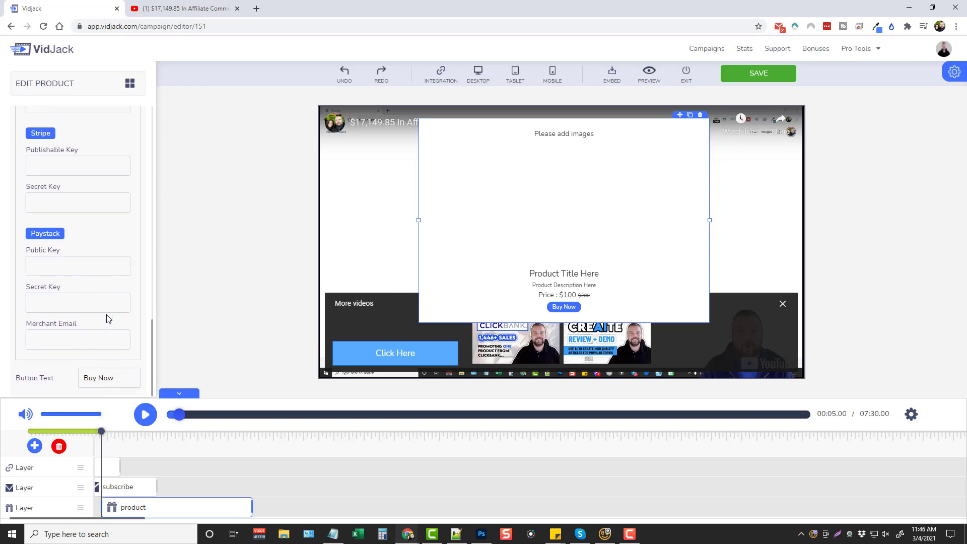
scroll(74, 319, "up", 5)
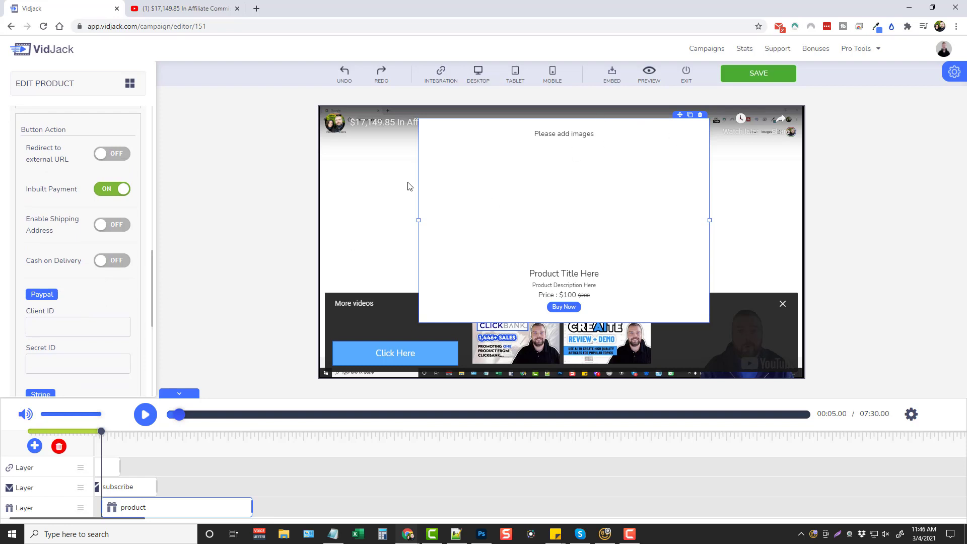
scroll(130, 223, "up", 5)
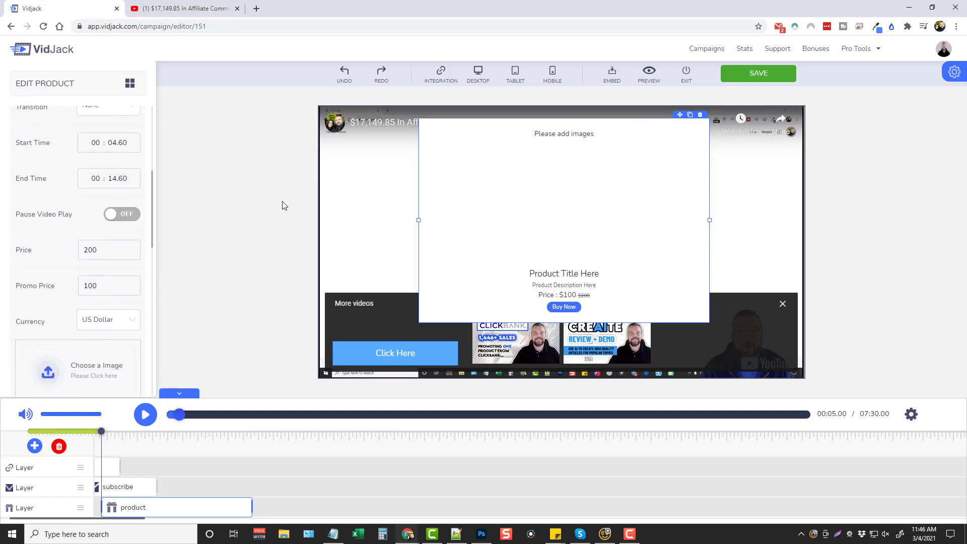
left_click(700, 116)
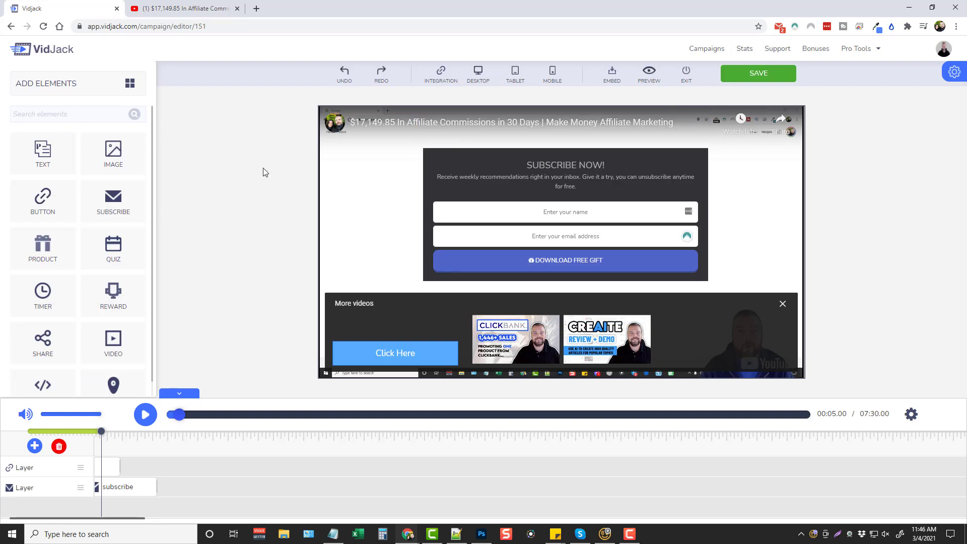
- Try out a Quiz element over the upper part of the video and delete it after reviewing its question, answer and feedback settings
left_click_drag(116, 250, 583, 159)
left_click(565, 134)
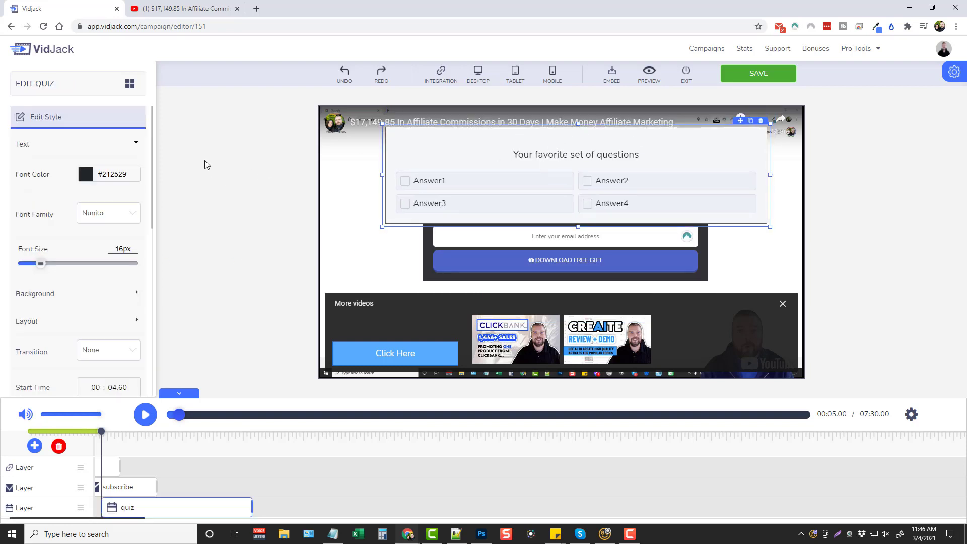
scroll(71, 242, "down", 5)
scroll(71, 242, "down", 3)
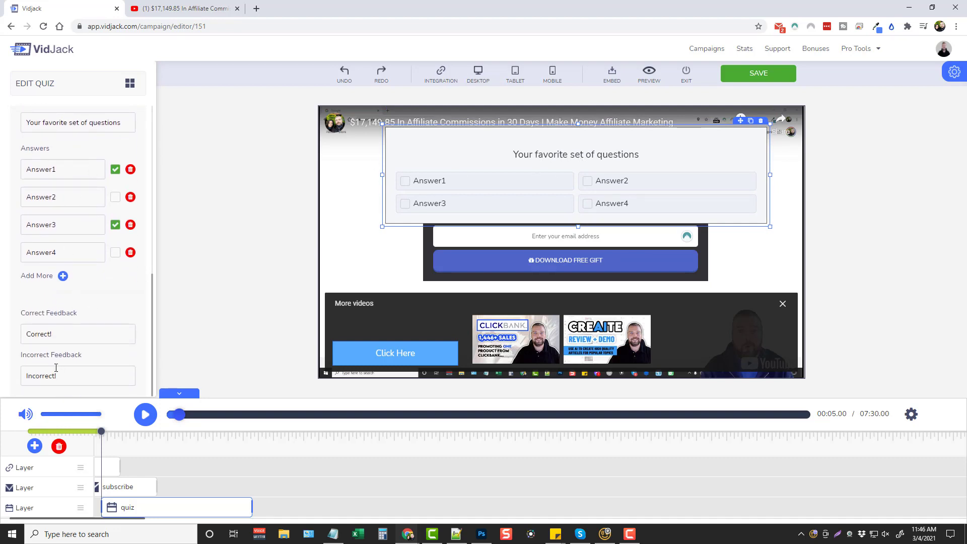
scroll(77, 255, "up", 5)
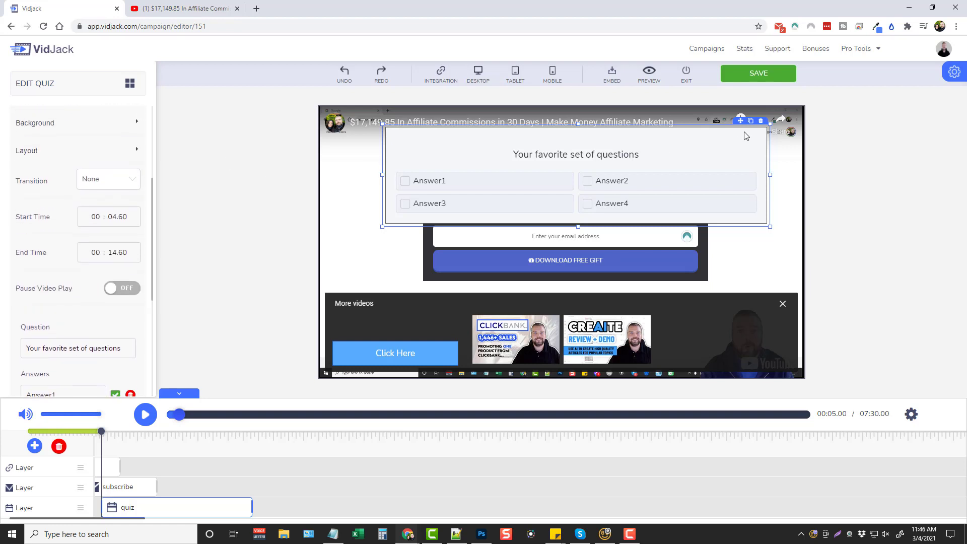
left_click(762, 125)
- Add a Timer element to the video and move it to the lower-right part of the frame
scroll(82, 248, "down", 1)
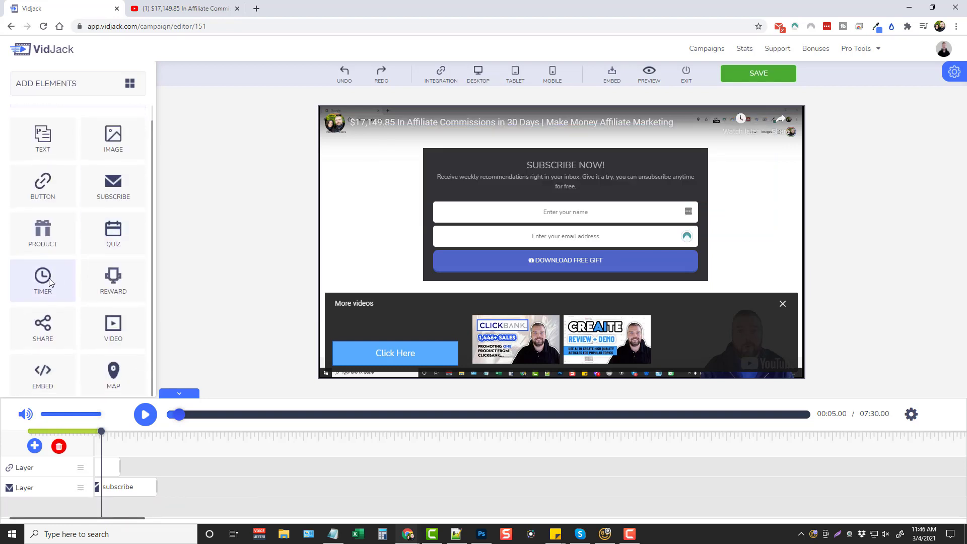
left_click_drag(79, 284, 575, 171)
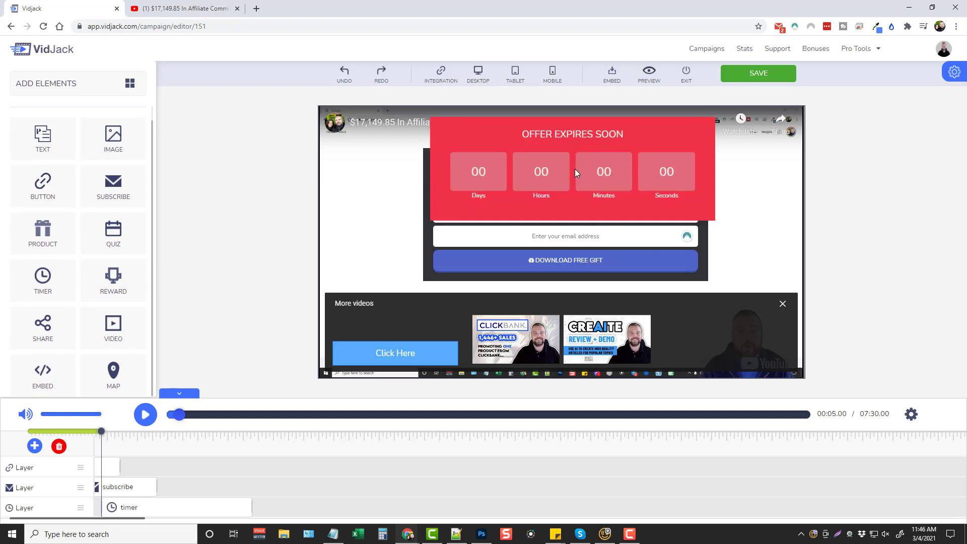
left_click_drag(556, 125, 549, 134)
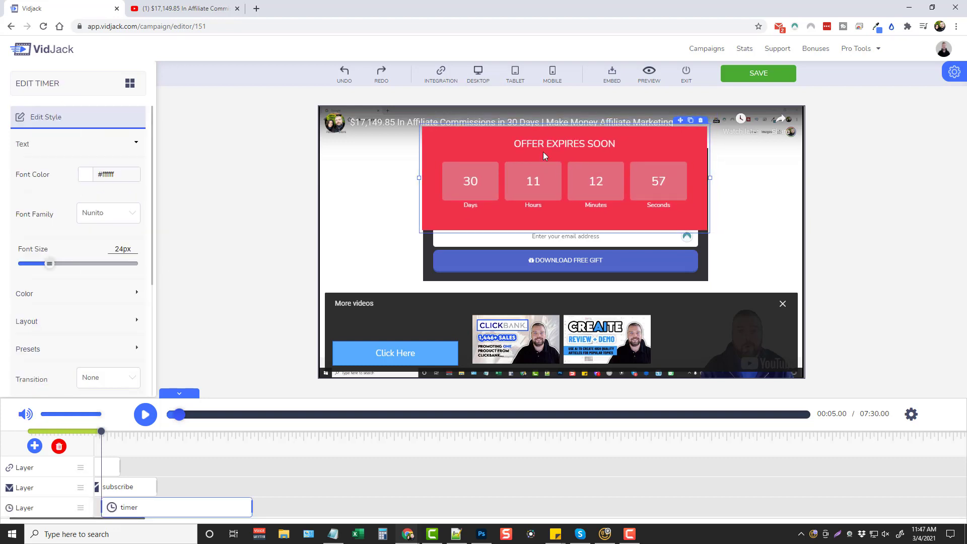
left_click_drag(548, 136, 643, 275)
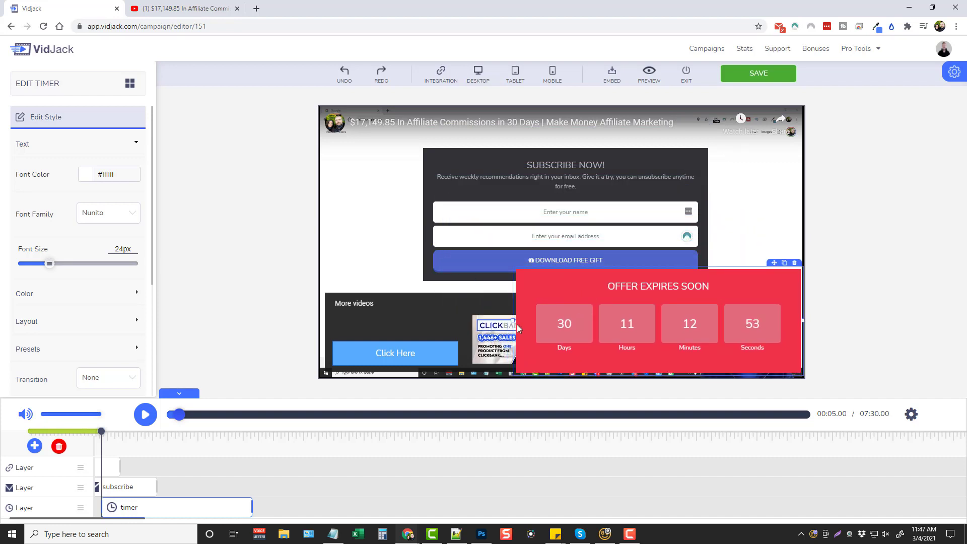
- Narrow the timer to fit the video's lower-right corner and slightly reduce its font size
left_click_drag(512, 322, 640, 321)
left_click_drag(705, 276, 692, 276)
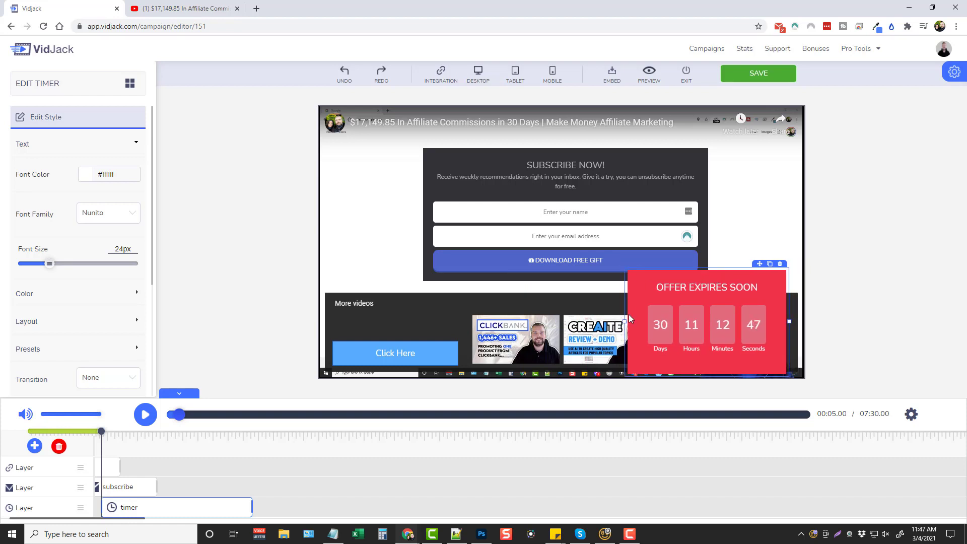
left_click_drag(626, 321, 584, 319)
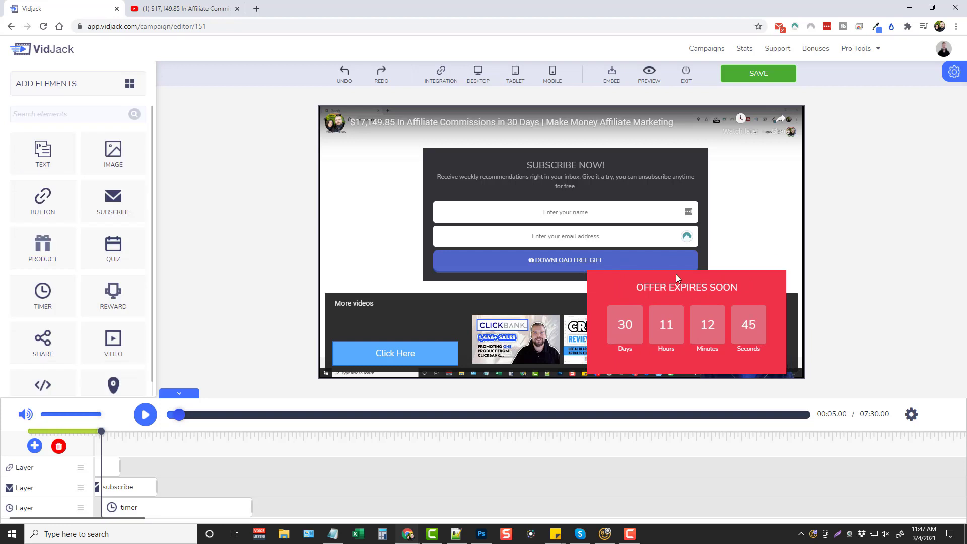
left_click_drag(676, 274, 684, 274)
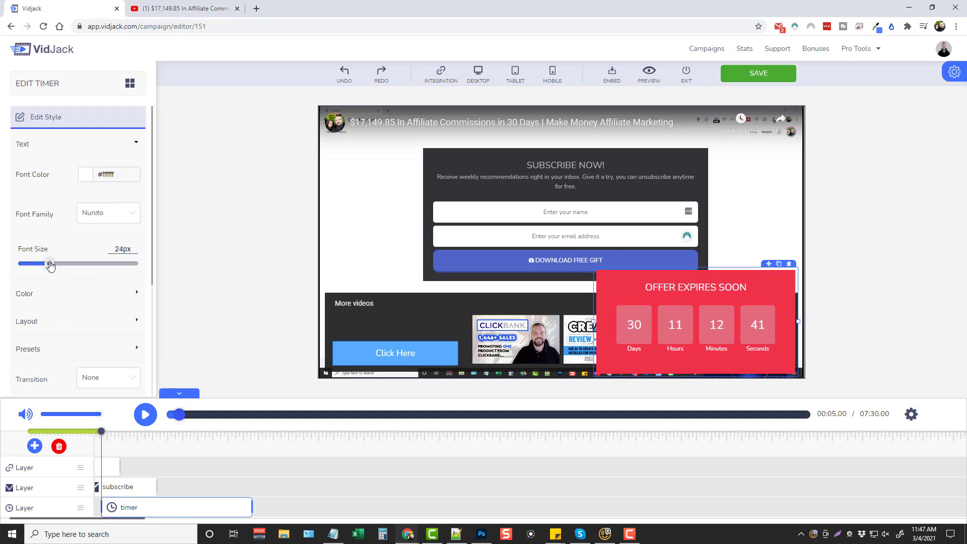
left_click_drag(50, 265, 44, 263)
- Apply the orange circle preset to the timer and move it further down into the video's lower-right corner
scroll(79, 263, "down", 4)
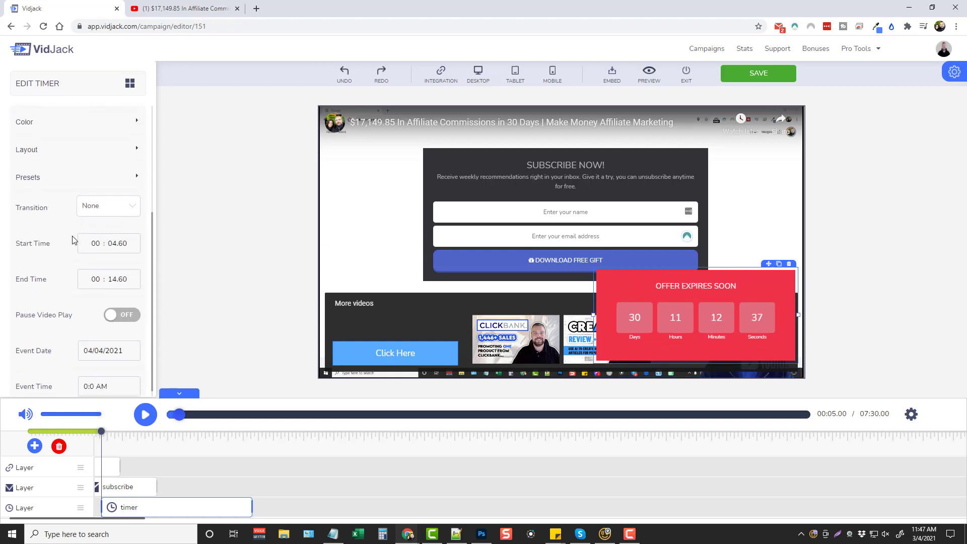
left_click(43, 175)
scroll(87, 258, "up", 3)
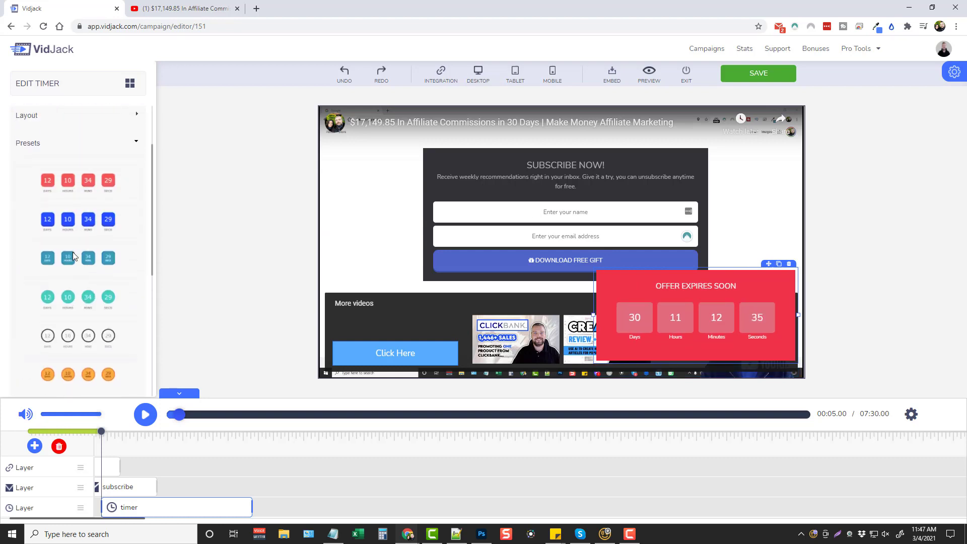
scroll(87, 258, "down", 4)
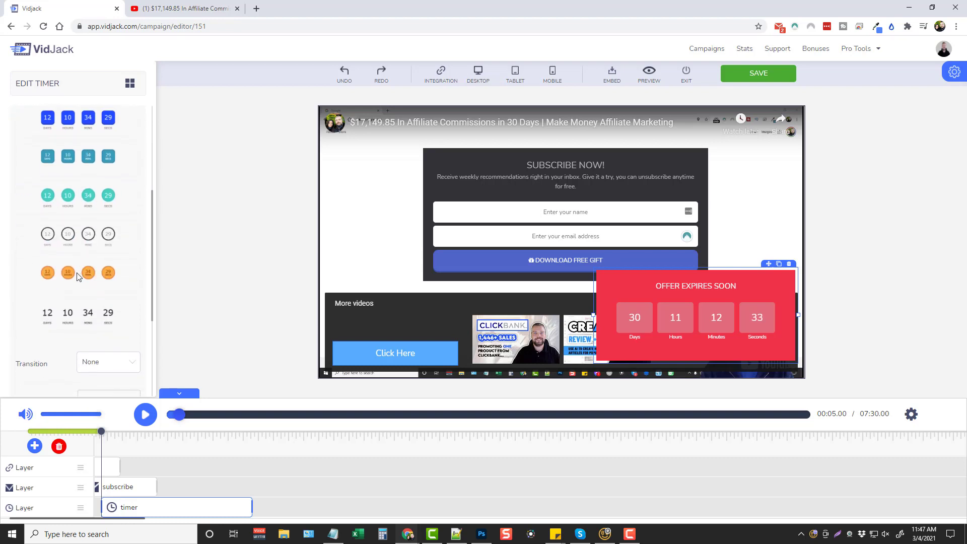
left_click(78, 276)
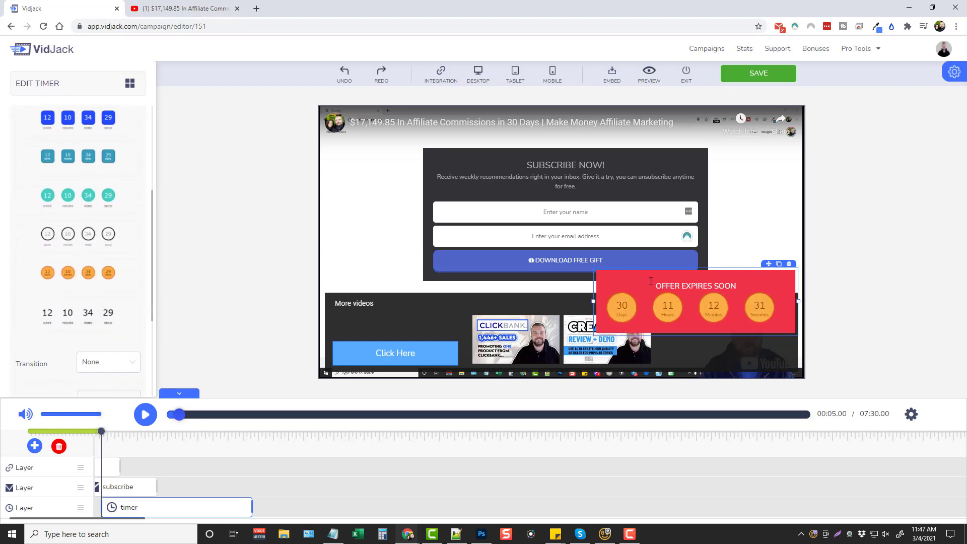
left_click_drag(643, 276, 646, 311)
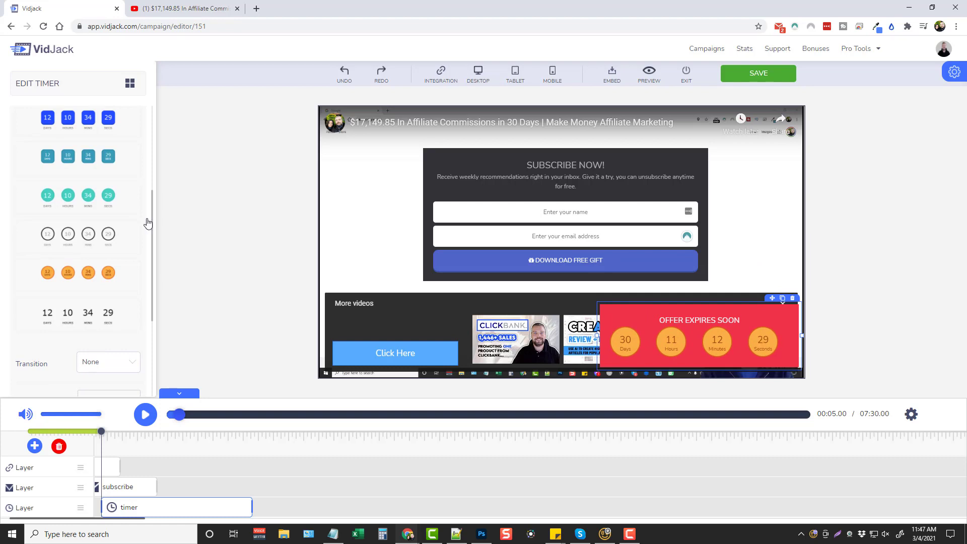
- Shift the timer's clip to run from 00:06.26 to 00:16.25 and move the playhead to 10 seconds
scroll(86, 254, "up", 5)
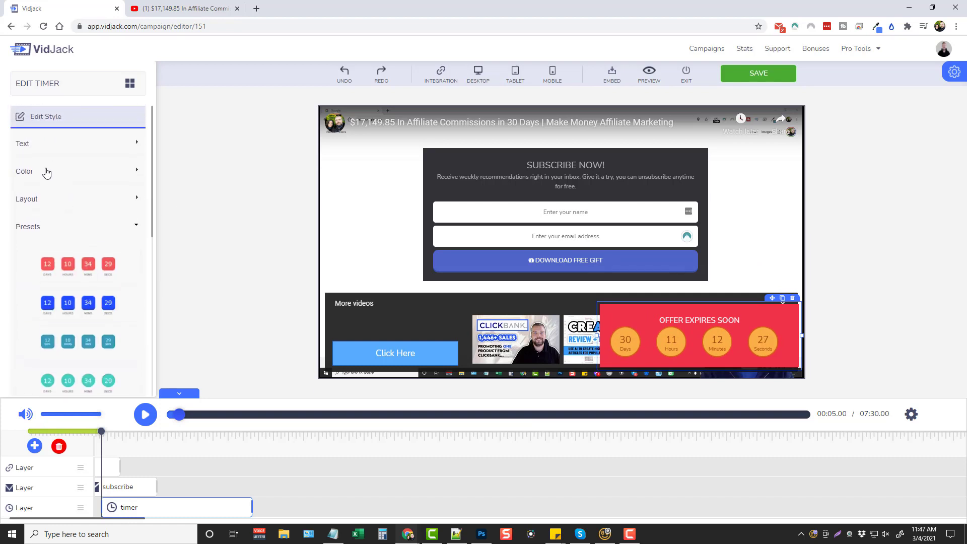
left_click(59, 170)
left_click(58, 171)
scroll(58, 234, "down", 2)
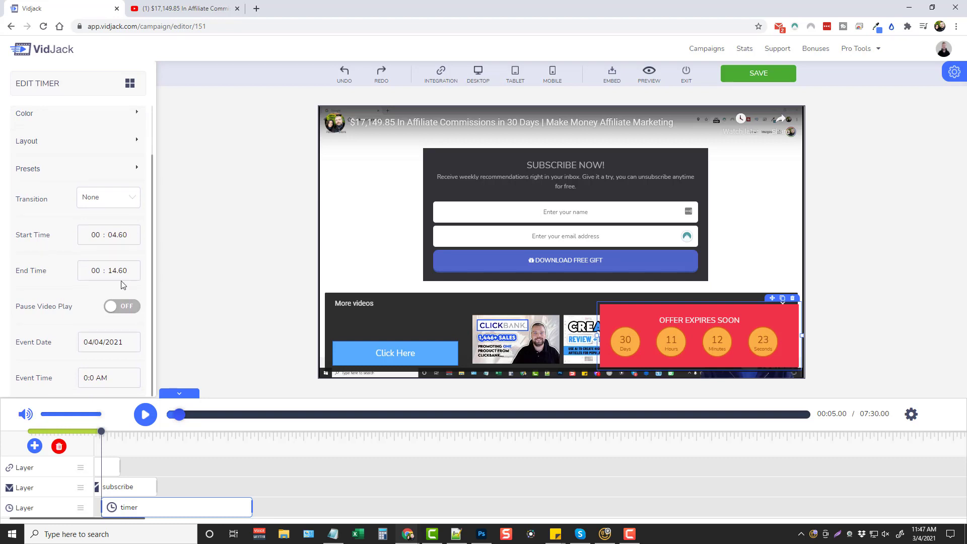
left_click_drag(225, 506, 251, 506)
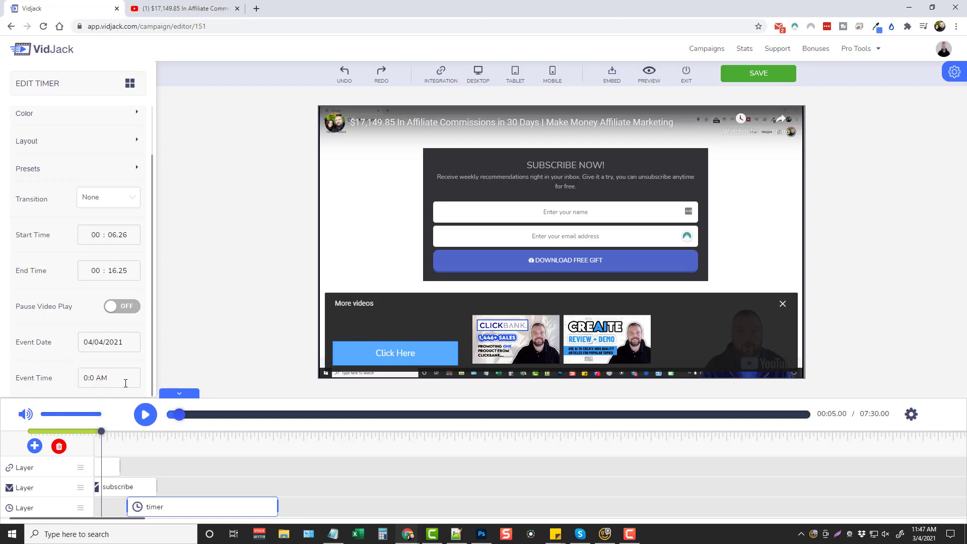
left_click_drag(102, 435, 180, 434)
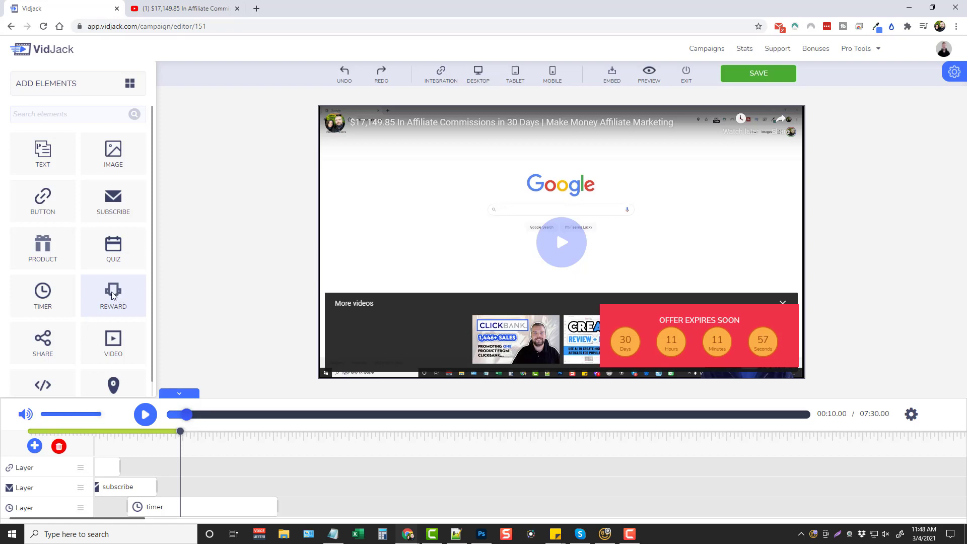
- Add a Reward element above the middle of the video and change its text to "Watch This Video For 5 Seconds To Unlocked A FREE Software"
left_click_drag(114, 294, 461, 180)
left_click(410, 179)
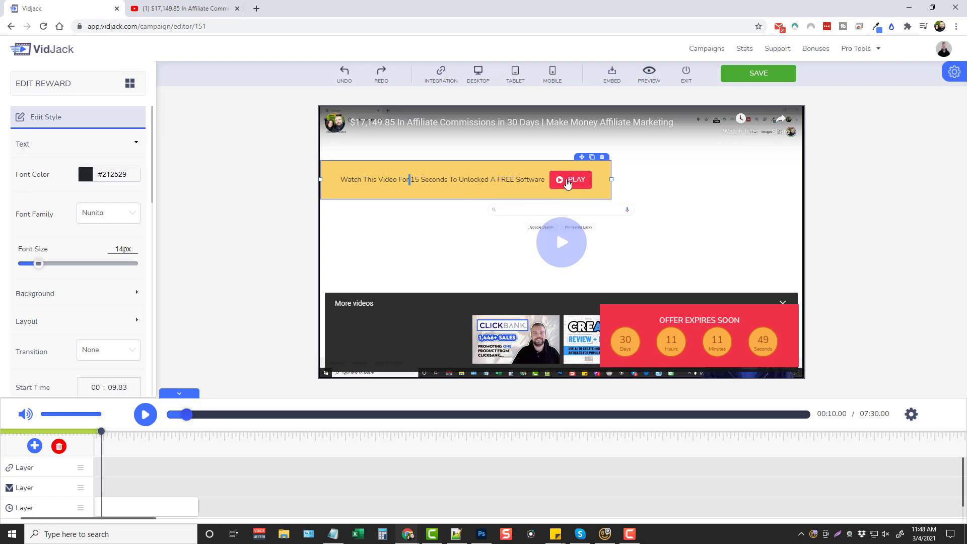
left_click_drag(410, 180, 417, 179)
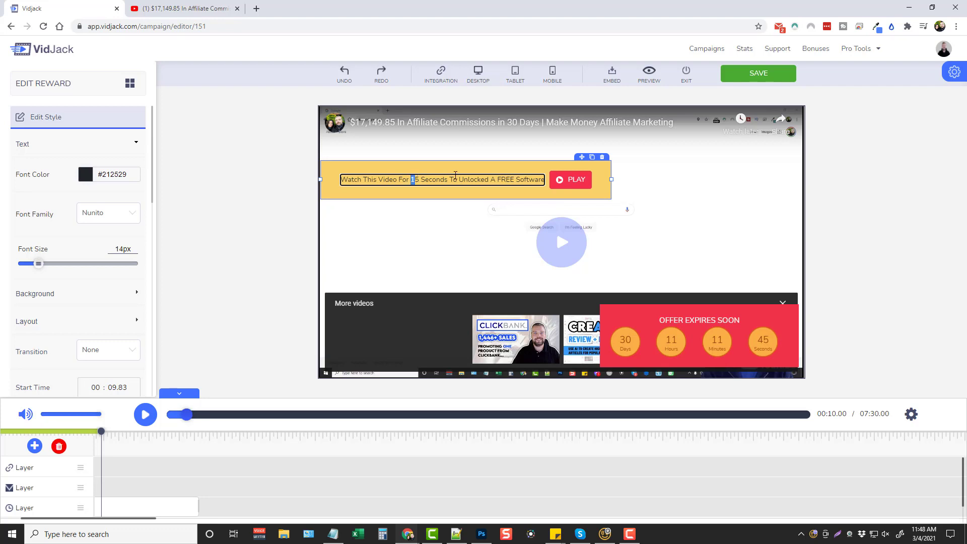
key("BackSpace")
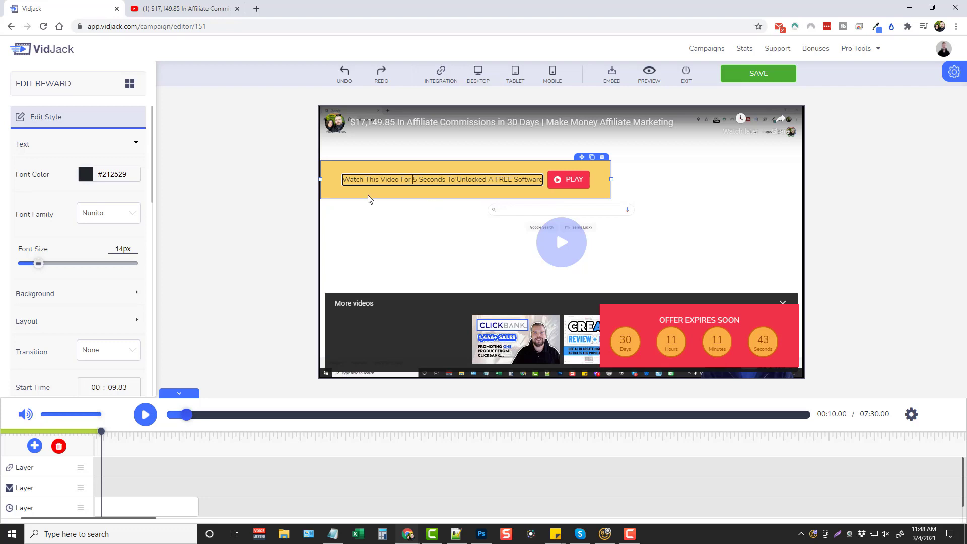
left_click(436, 192)
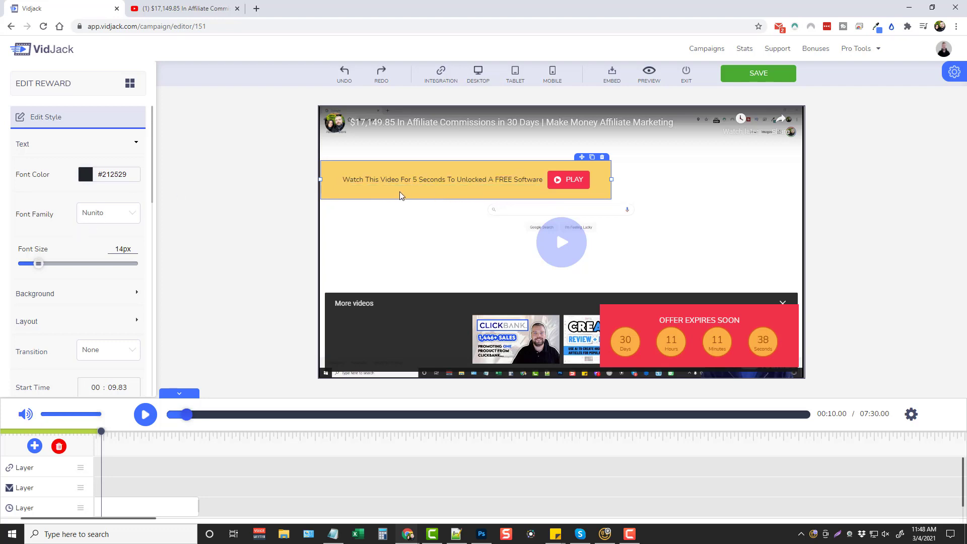
- Examine the reward's start and end times, pause option and popup content settings, including its unlock time
scroll(70, 209, "down", 5)
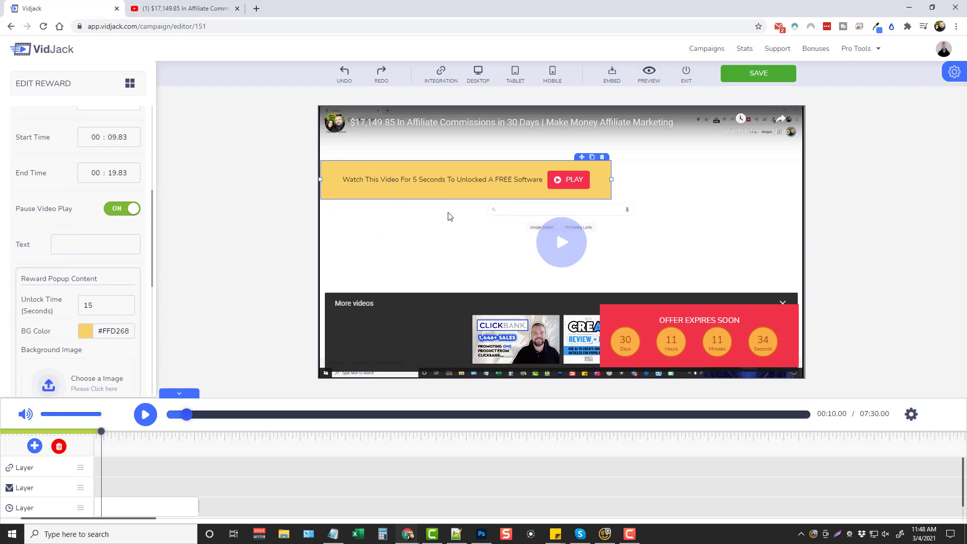
scroll(55, 237, "down", 2)
scroll(73, 229, "up", 2)
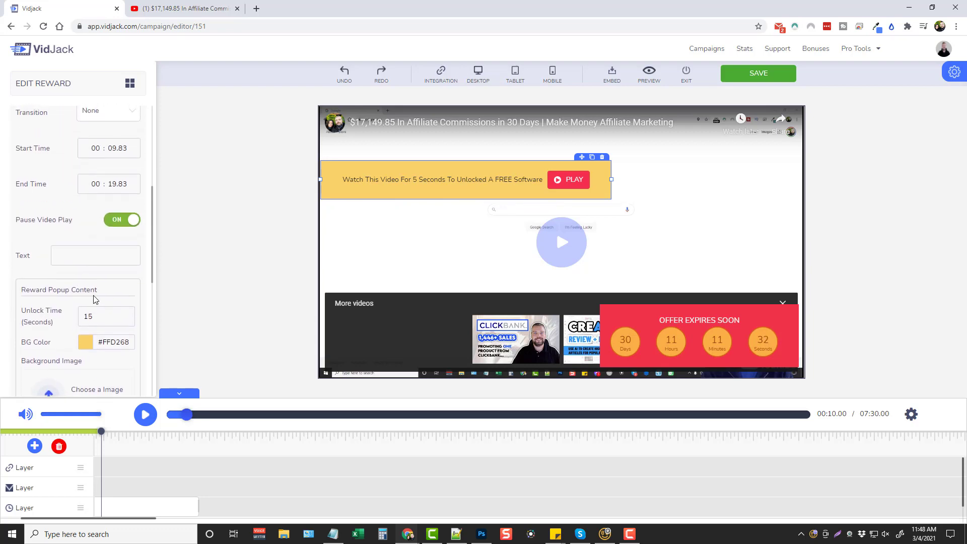